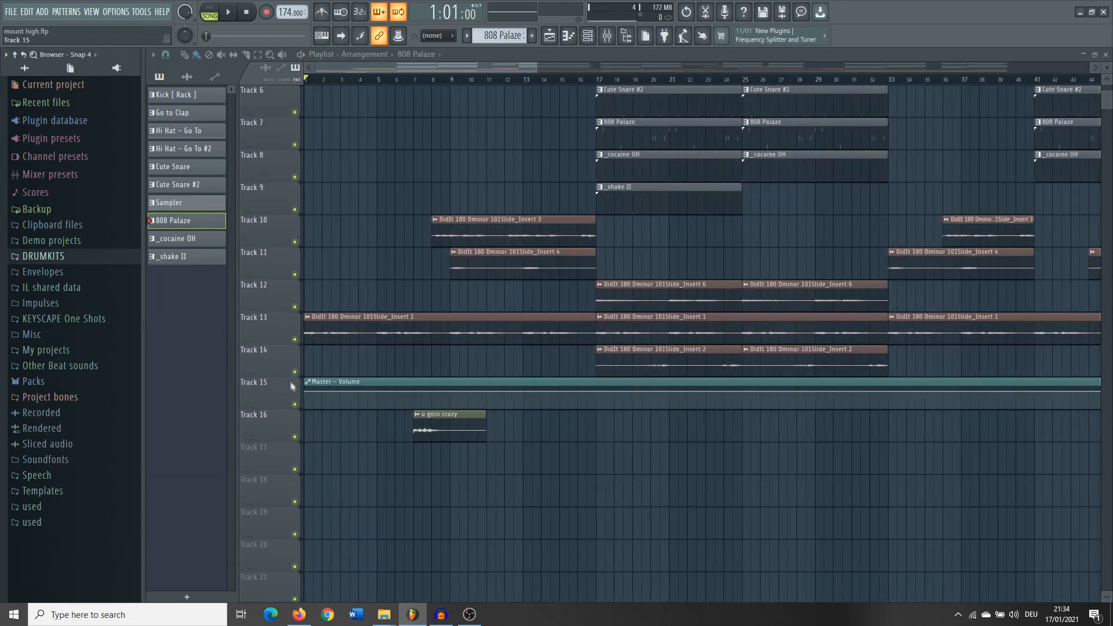
Solo track 13 and review the Fruity parametric EQ 2 curve on mixer Insert 8
{"action": "scroll", "coordinate": [350, 289], "scroll_direction": "up", "scroll_amount": 2}
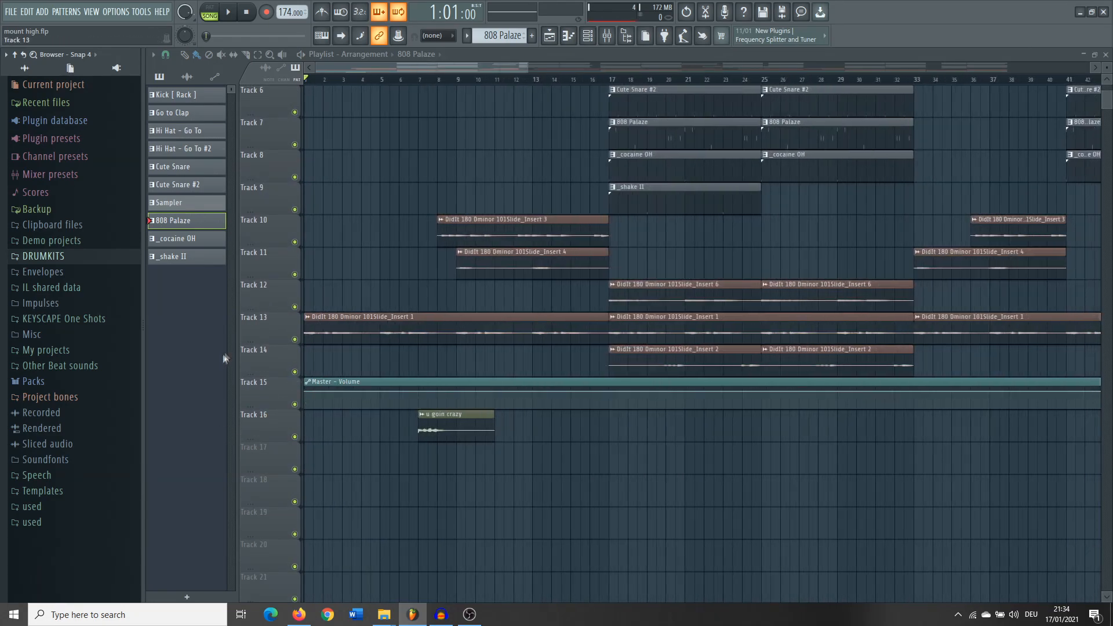
{"action": "scroll", "coordinate": [273, 367], "scroll_direction": "up", "scroll_amount": 1}
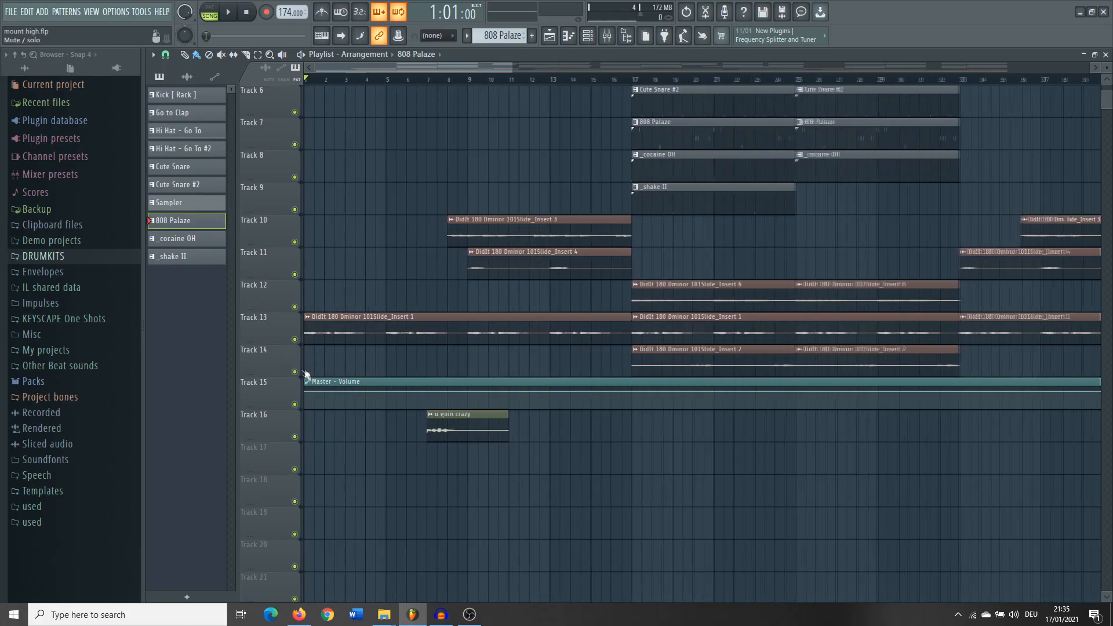
{"action": "right_click", "coordinate": [295, 339]}
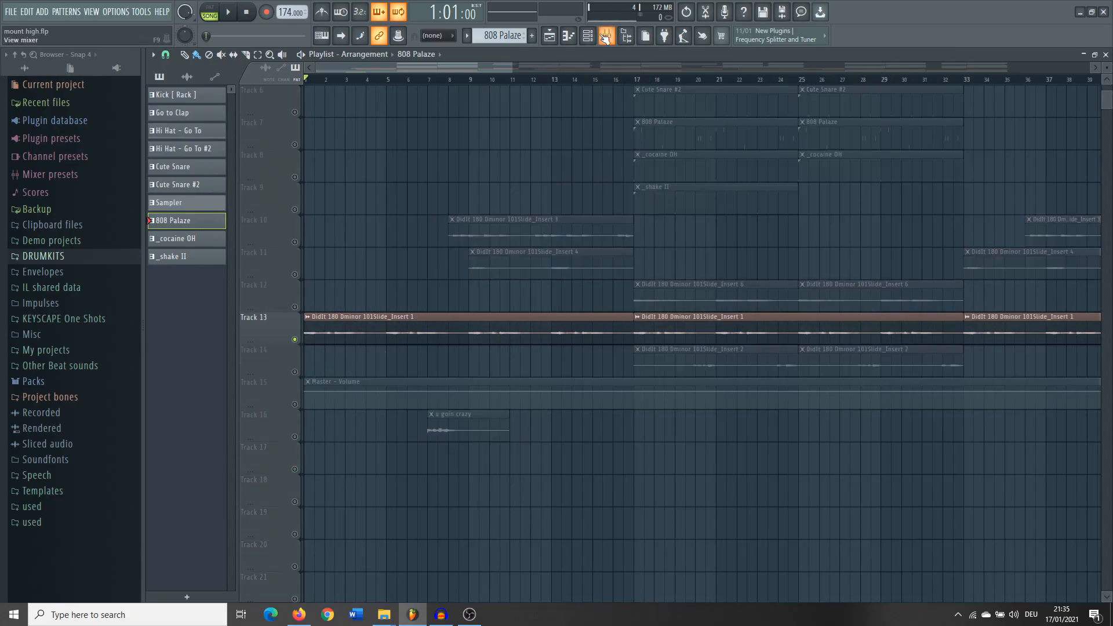
{"action": "left_click", "coordinate": [605, 37]}
{"action": "left_click", "coordinate": [1001, 295]}
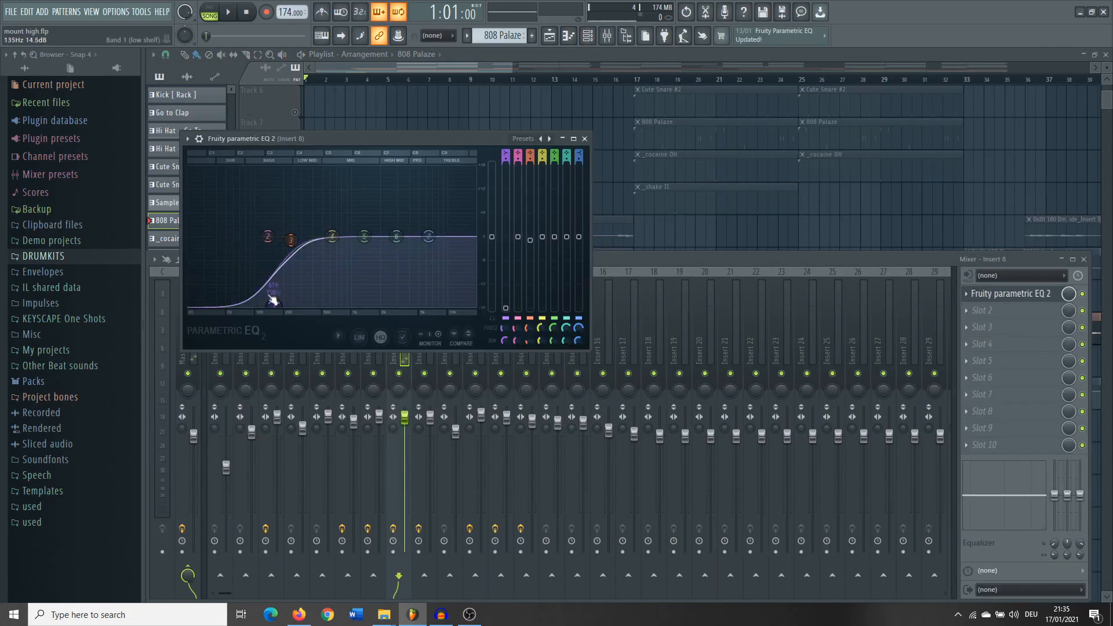
{"action": "left_click", "coordinate": [513, 80]}
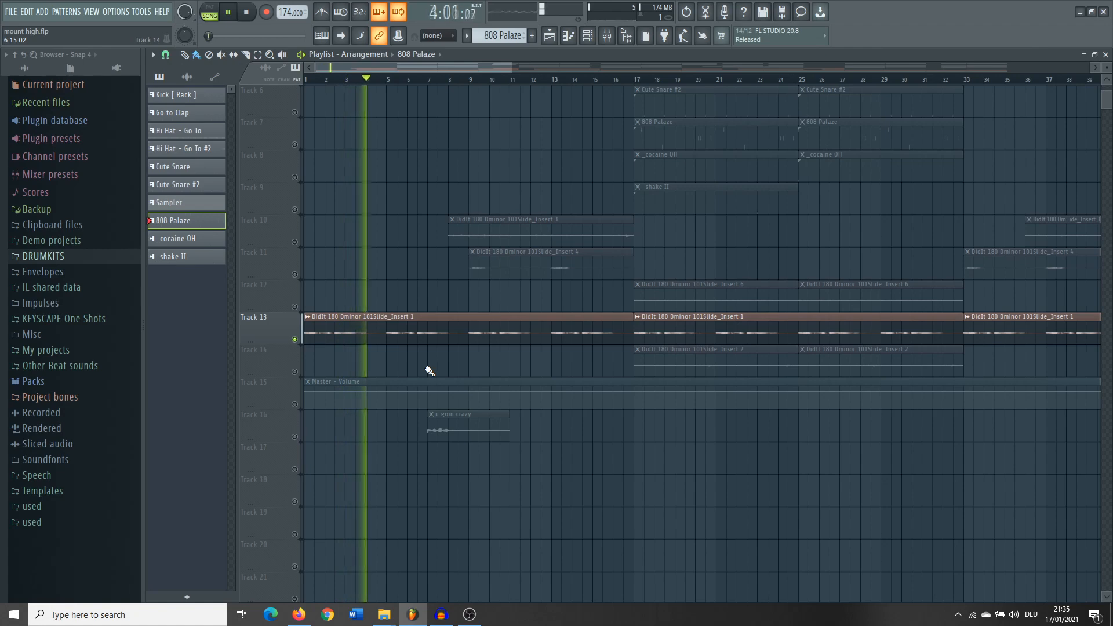
Unmute track 11, set the playhead to bar 9, and review Fruity parametric EQ 2 and Fruity Reeverb 2 on Insert 6
{"action": "scroll", "coordinate": [342, 478], "scroll_direction": "down", "scroll_amount": 3}
{"action": "scroll", "coordinate": [244, 479], "scroll_direction": "up", "scroll_amount": 3}
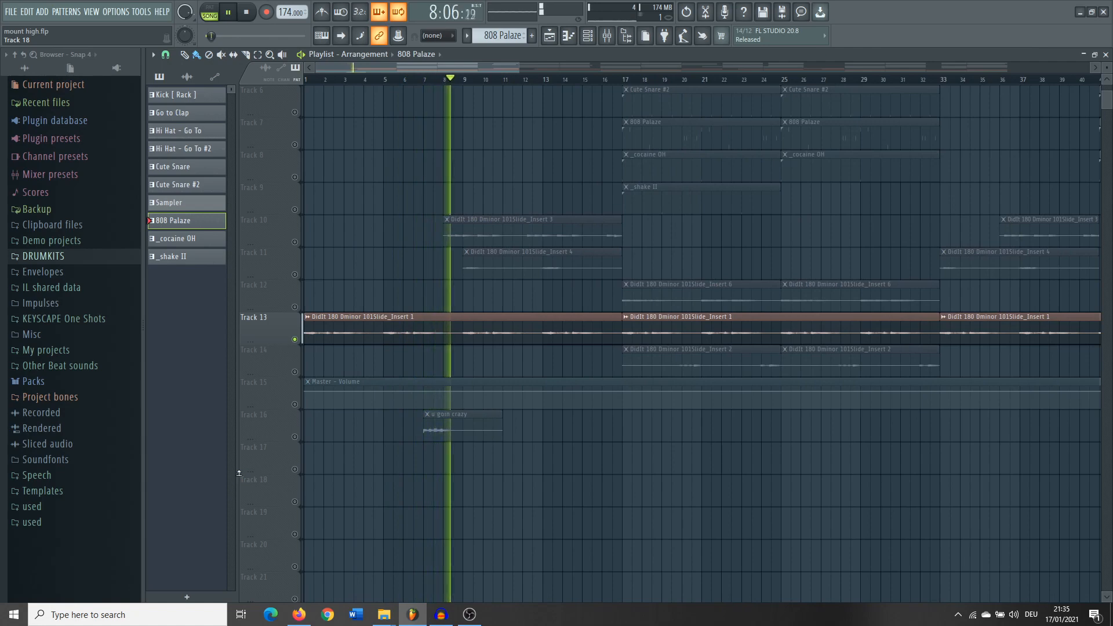
{"action": "scroll", "coordinate": [253, 337], "scroll_direction": "down", "scroll_amount": 1}
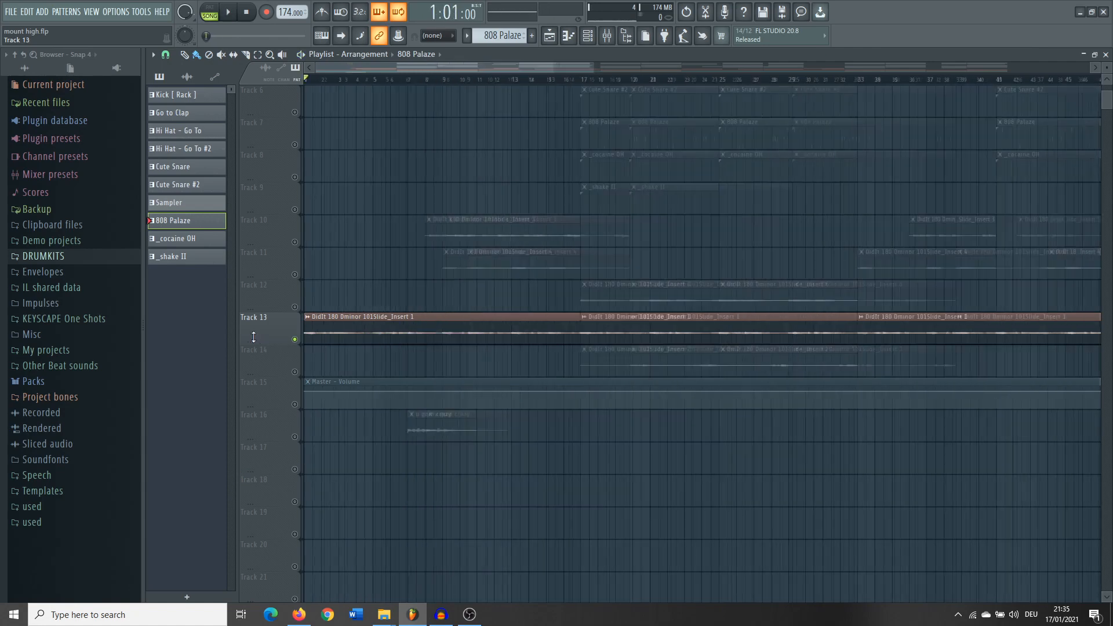
{"action": "left_click", "coordinate": [295, 274]}
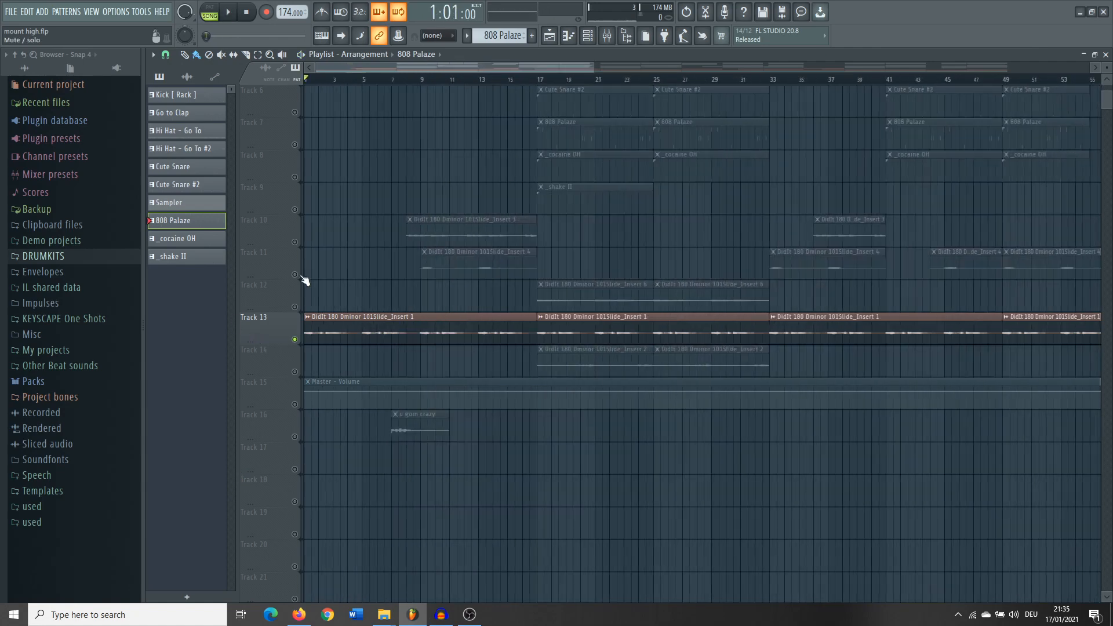
{"action": "left_click", "coordinate": [426, 84]}
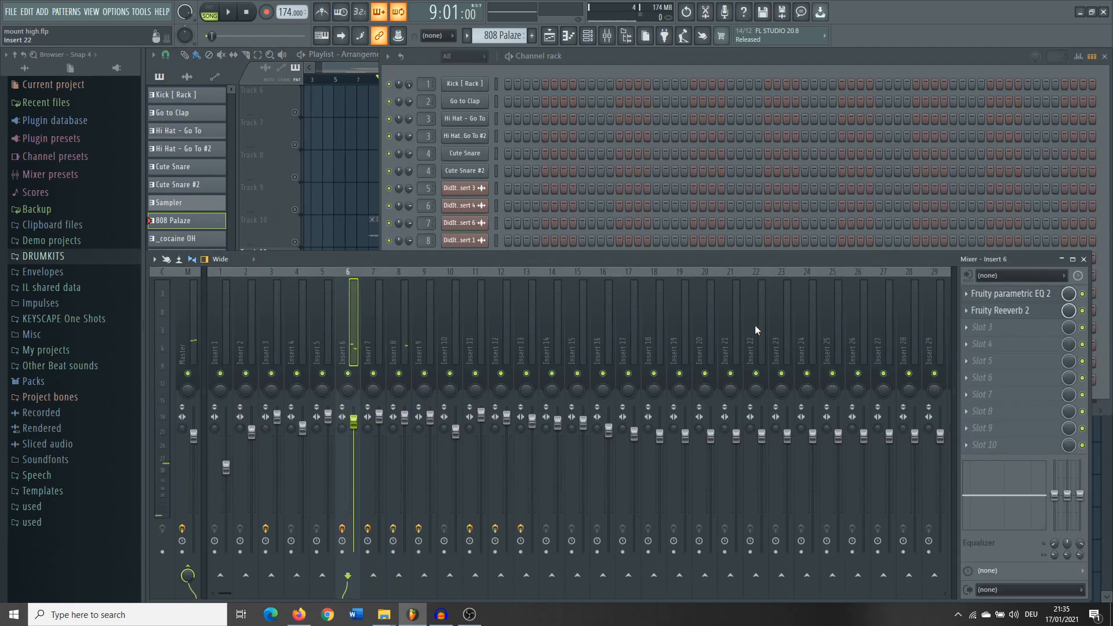
{"action": "left_click", "coordinate": [1006, 294]}
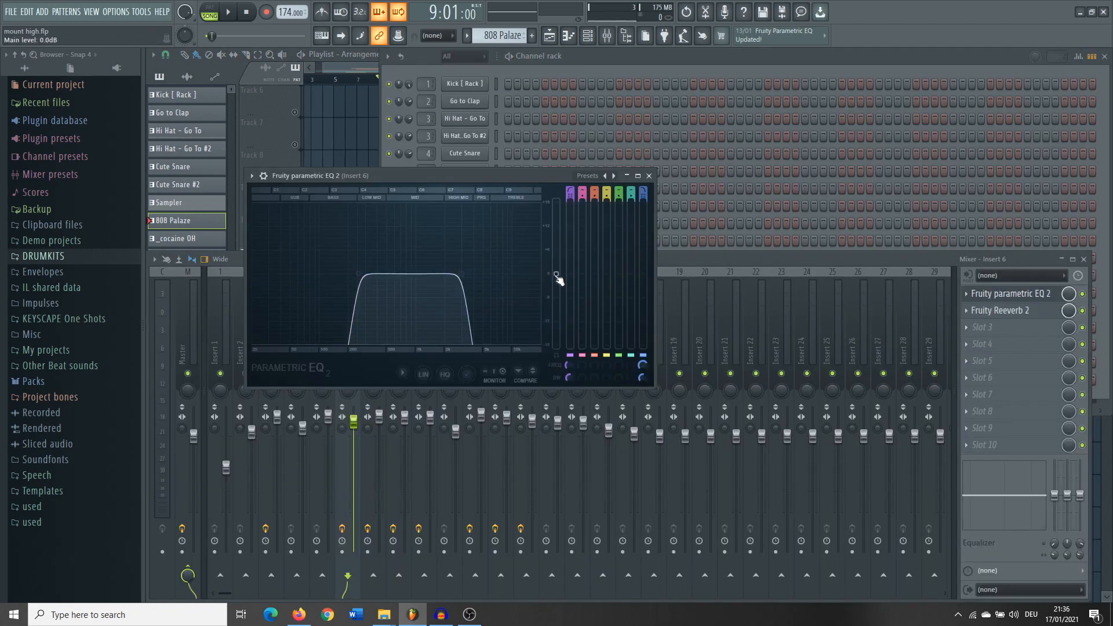
{"action": "left_click", "coordinate": [1000, 311]}
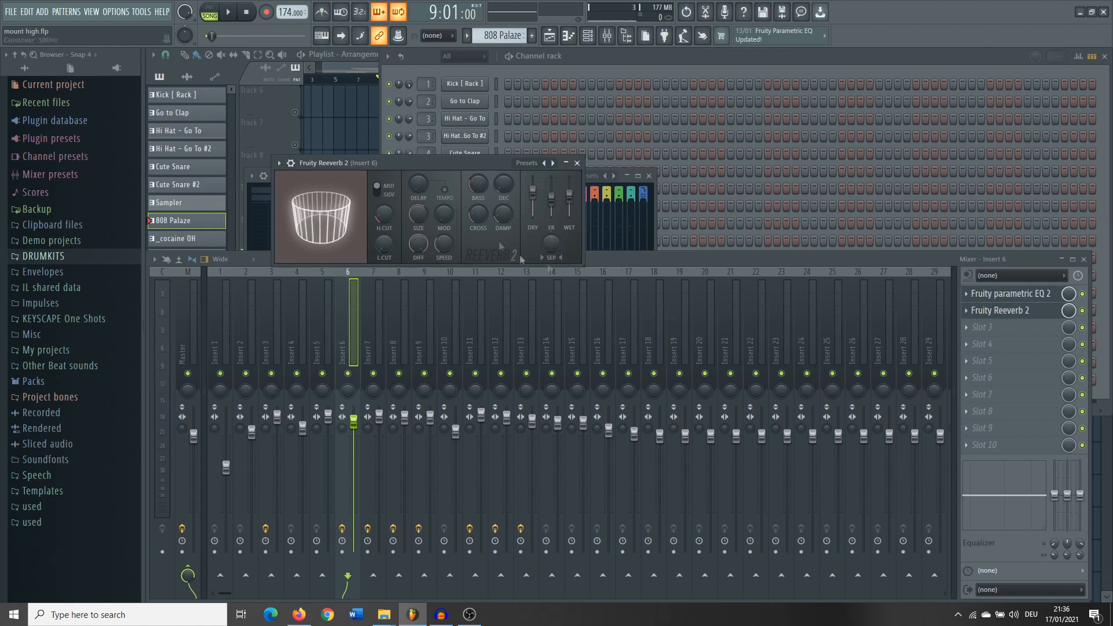
Play the arrangement from bar 9 up to bar 17 to hear the melody on tracks 10, 11 and 13
{"action": "left_click", "coordinate": [346, 66]}
{"action": "key", "text": "space"}
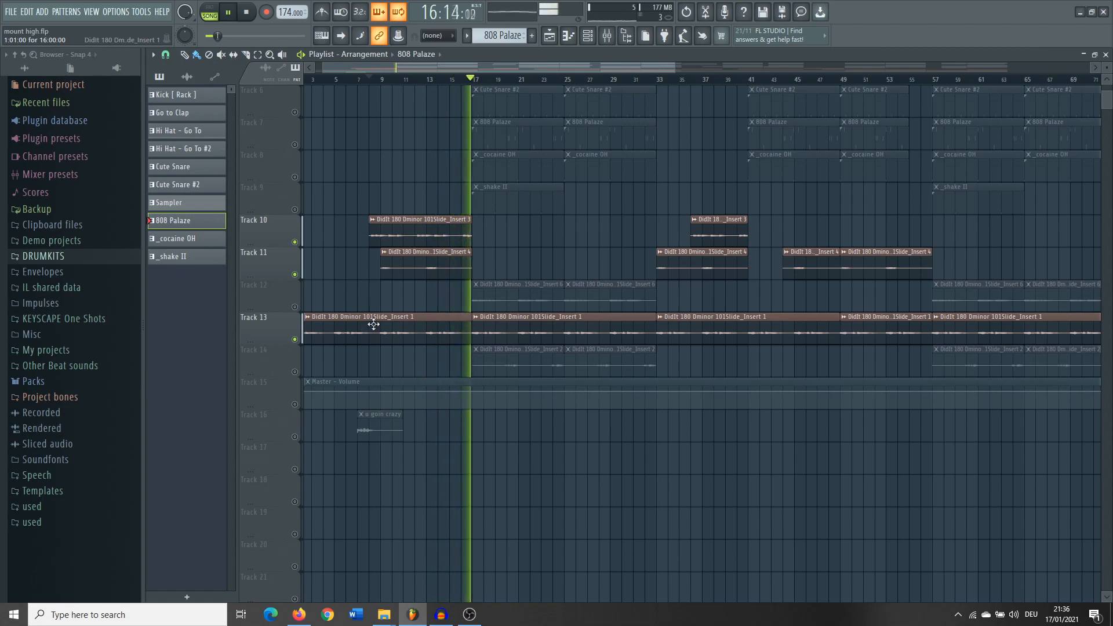
{"action": "key", "text": "space"}
Unmute track 12, review Fruity parametric EQ 2 and Fruity Reeverb 2 on Insert 7, and audition the section from bar 17
{"action": "left_click", "coordinate": [295, 306]}
{"action": "scroll", "coordinate": [522, 299], "scroll_direction": "up", "scroll_amount": 3}
{"action": "scroll", "coordinate": [481, 296], "scroll_direction": "down", "scroll_amount": 3}
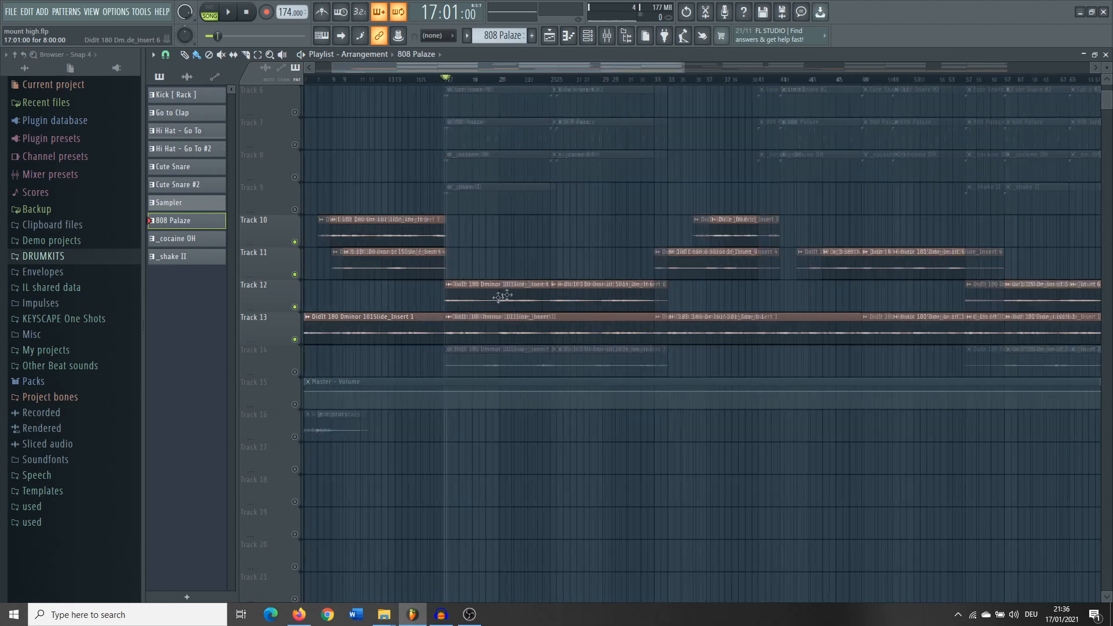
{"action": "left_click", "coordinate": [612, 44]}
{"action": "left_click", "coordinate": [1015, 295]}
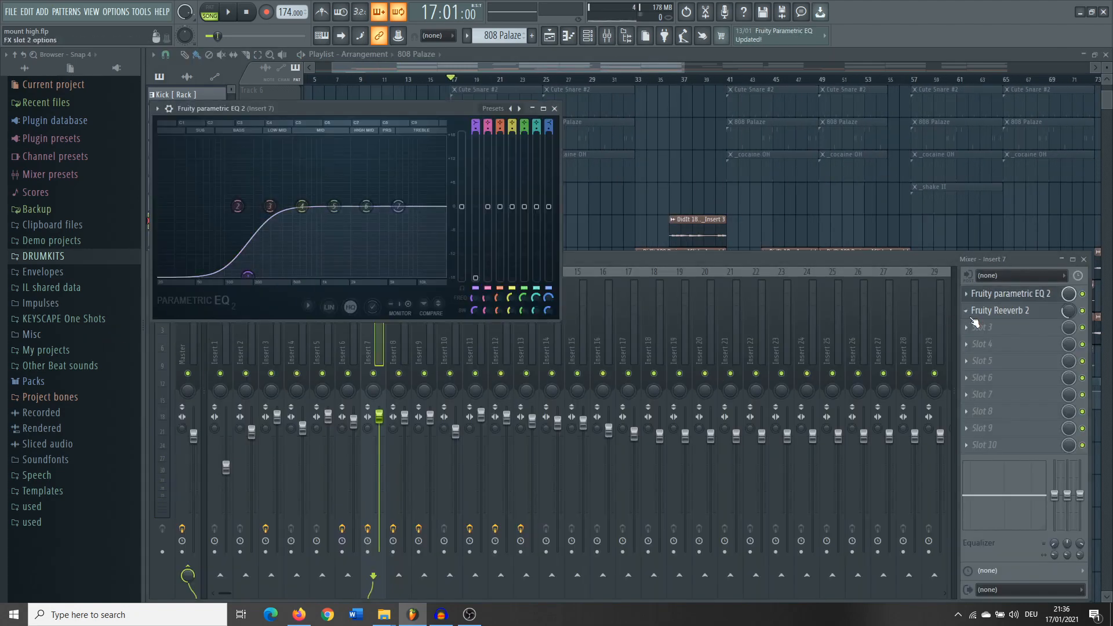
{"action": "left_click", "coordinate": [1028, 313]}
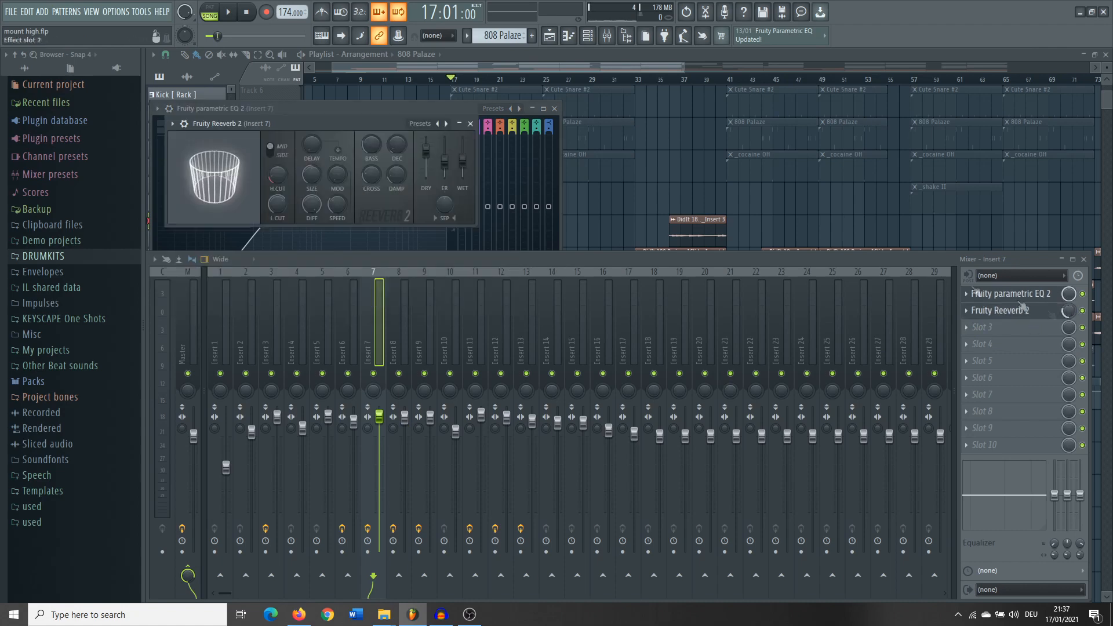
{"action": "left_click", "coordinate": [579, 66]}
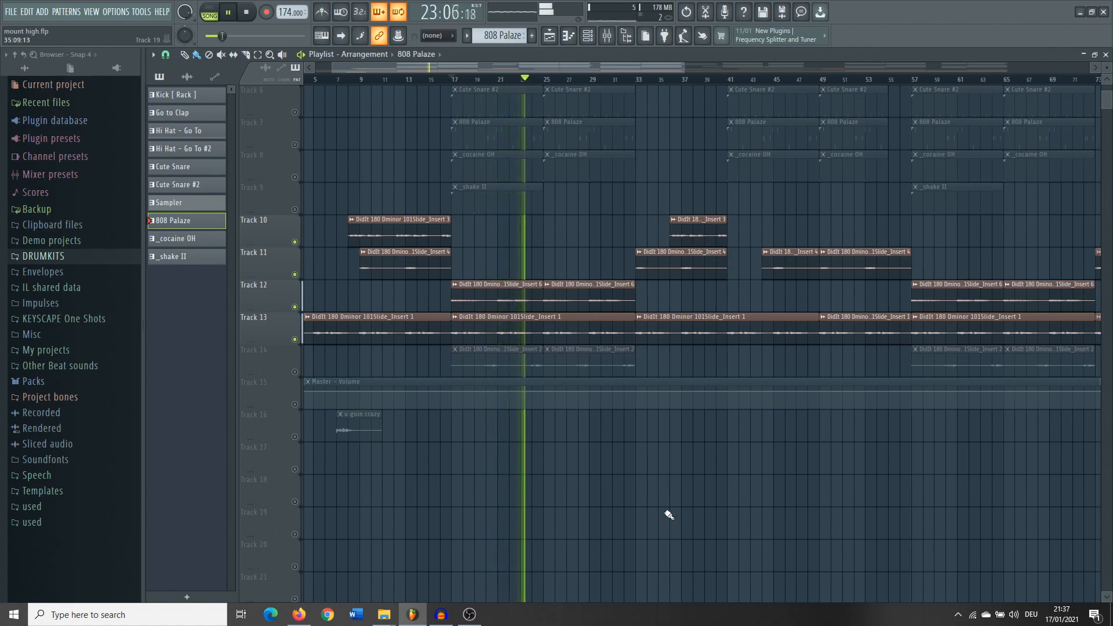
{"action": "key", "text": "space"}
Unmute track 14 and review the Fruity parametric EQ 2 curve on mixer Insert 9
{"action": "left_click", "coordinate": [295, 372]}
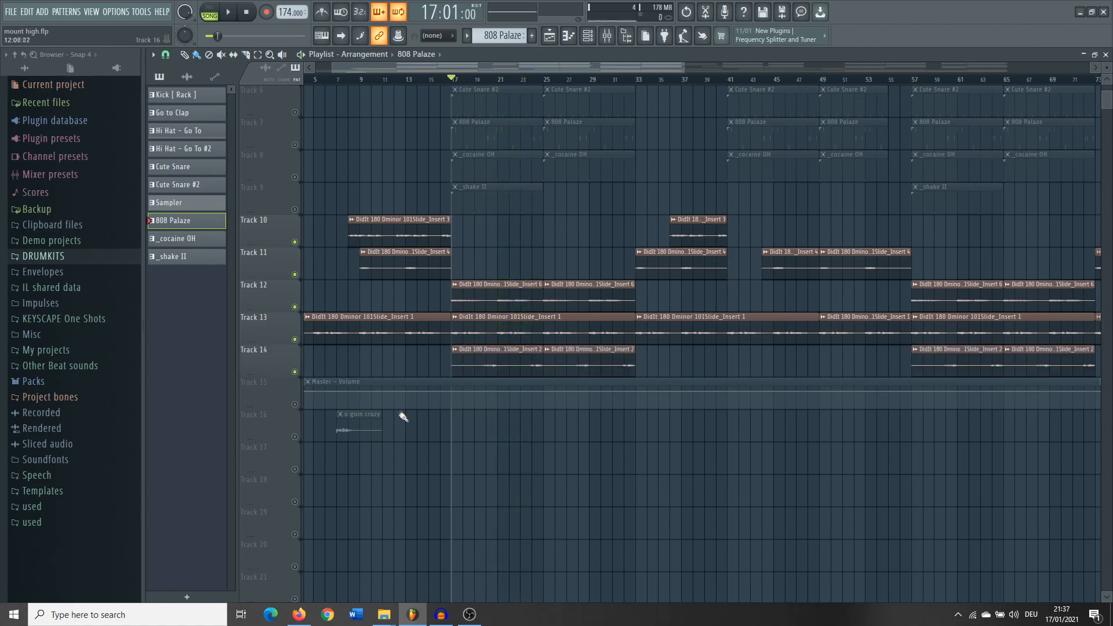
{"action": "scroll", "coordinate": [403, 418], "scroll_direction": "up", "scroll_amount": 2}
{"action": "scroll", "coordinate": [545, 366], "scroll_direction": "up", "scroll_amount": 1}
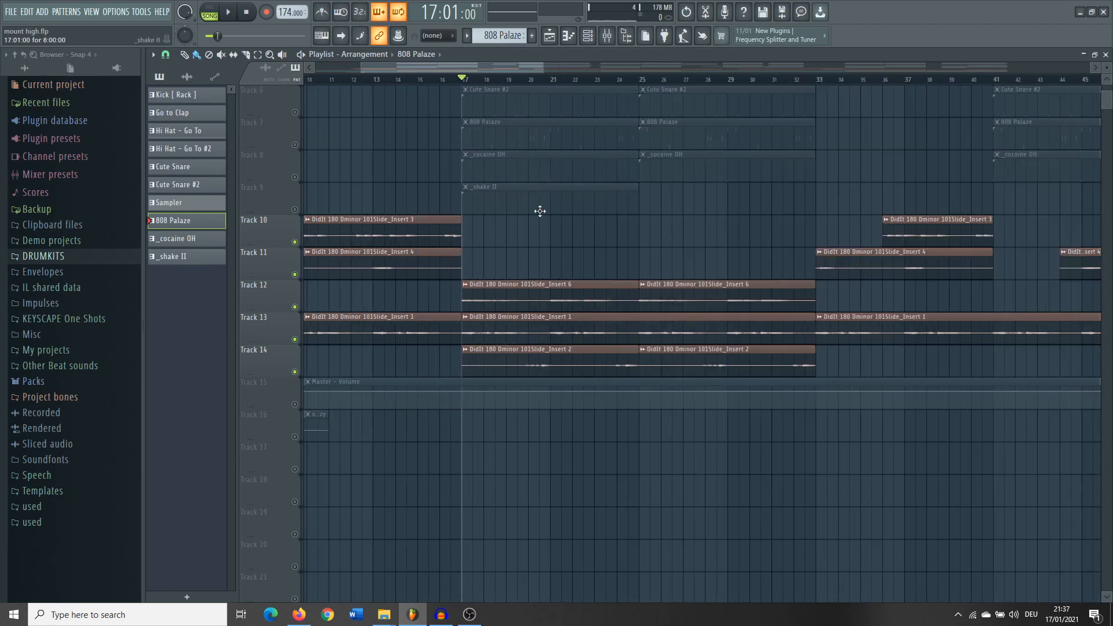
{"action": "key", "text": "F9"}
{"action": "left_click", "coordinate": [1007, 297]}
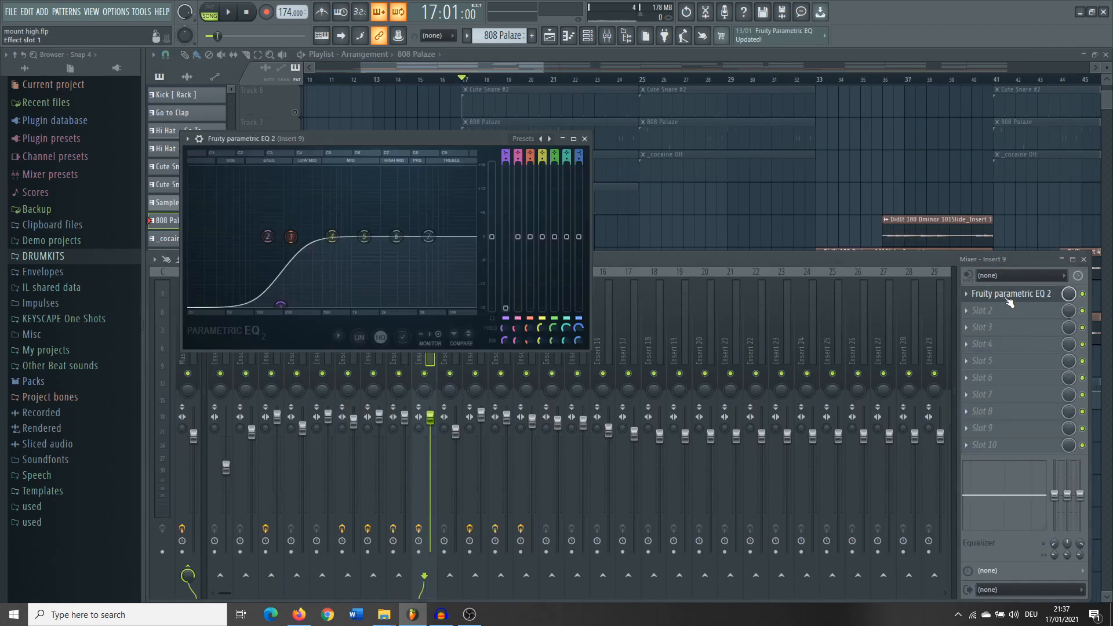
{"action": "left_click", "coordinate": [619, 139]}
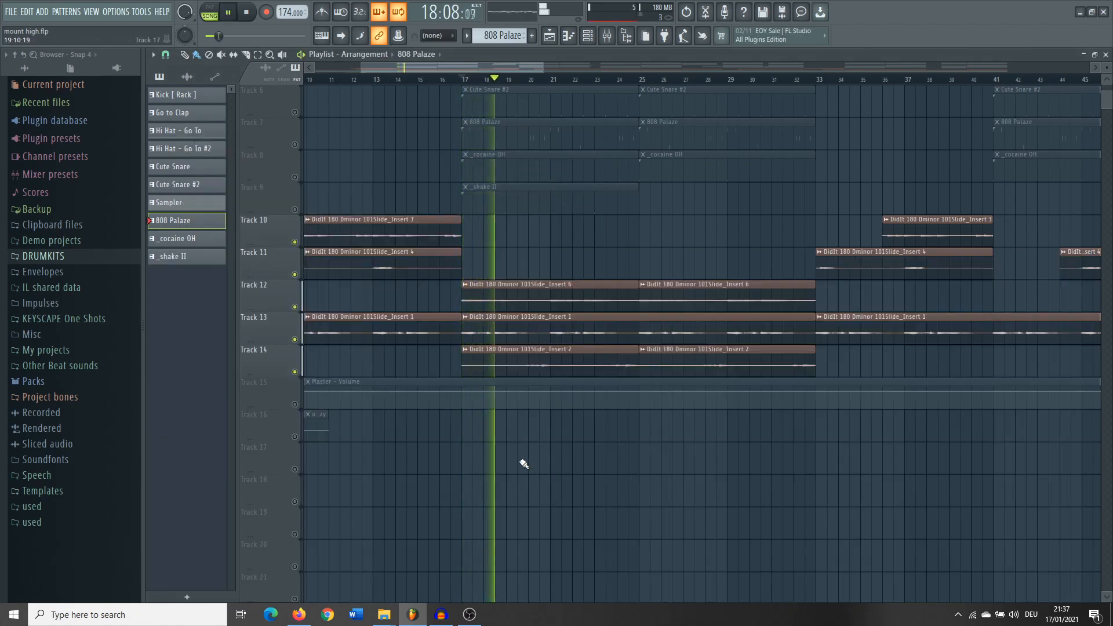
Unmute the Master - Volume automation on track 15 and stop playback
{"action": "left_click", "coordinate": [300, 406]}
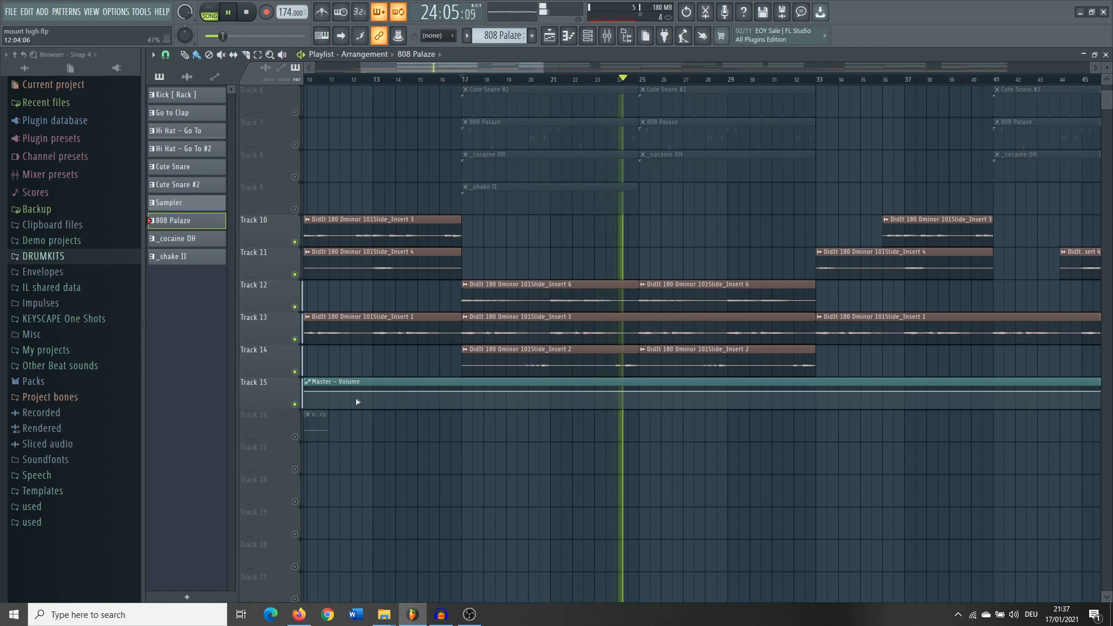
{"action": "key", "text": "space"}
{"action": "scroll", "coordinate": [608, 451], "scroll_direction": "down", "scroll_amount": 5}
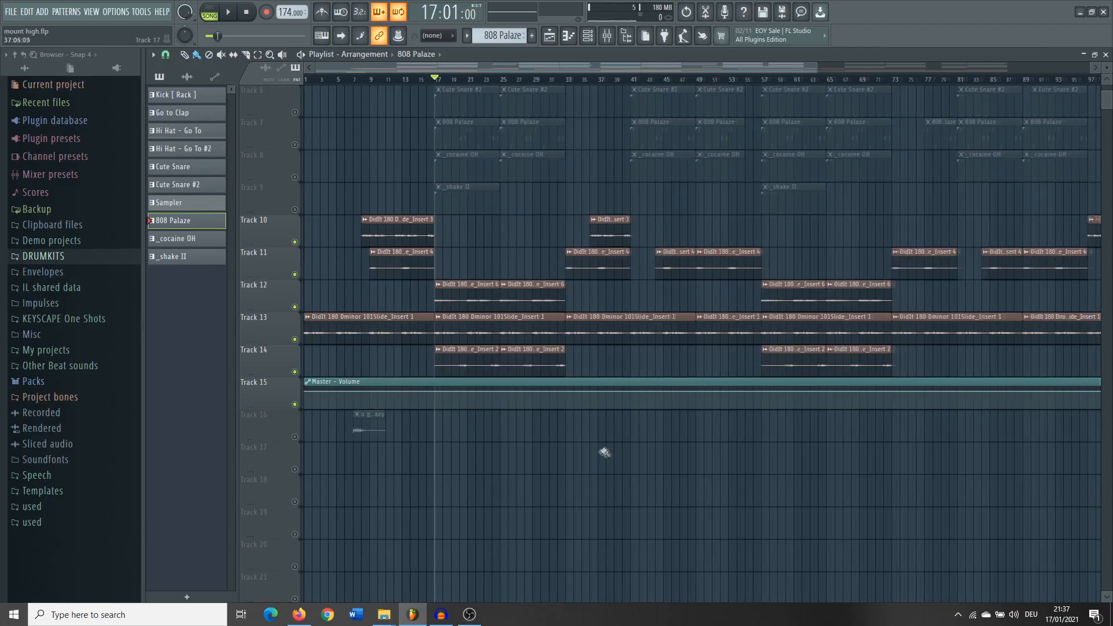
{"action": "scroll", "coordinate": [484, 440], "scroll_direction": "up", "scroll_amount": 5}
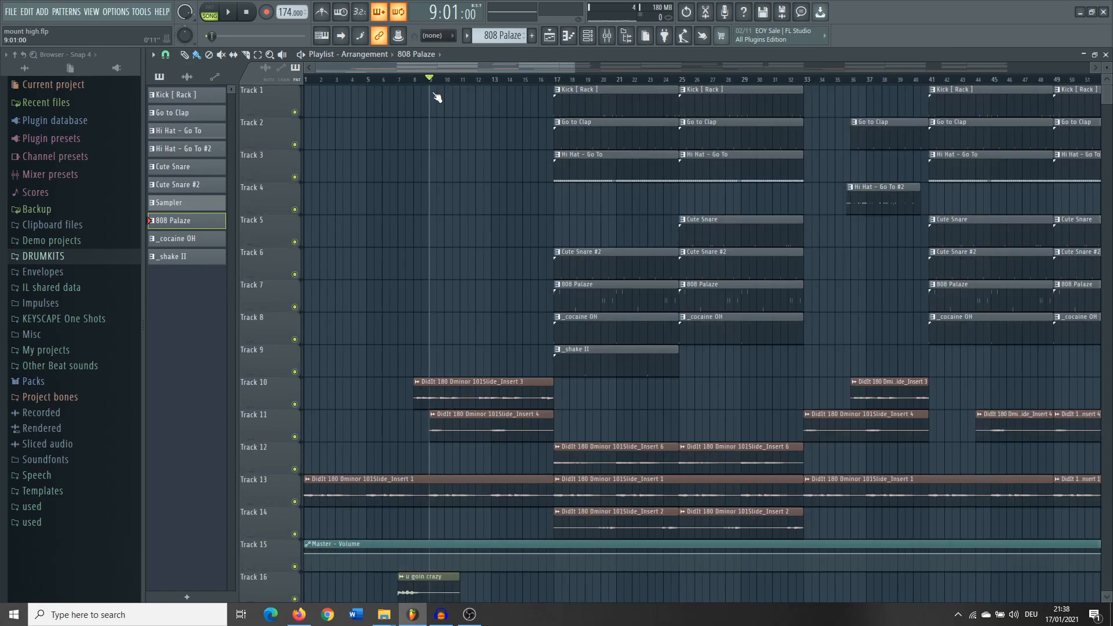
Solo the Go to Clap pattern on track 2 and play it from bar 17
{"action": "scroll", "coordinate": [435, 219], "scroll_direction": "down", "scroll_amount": 3}
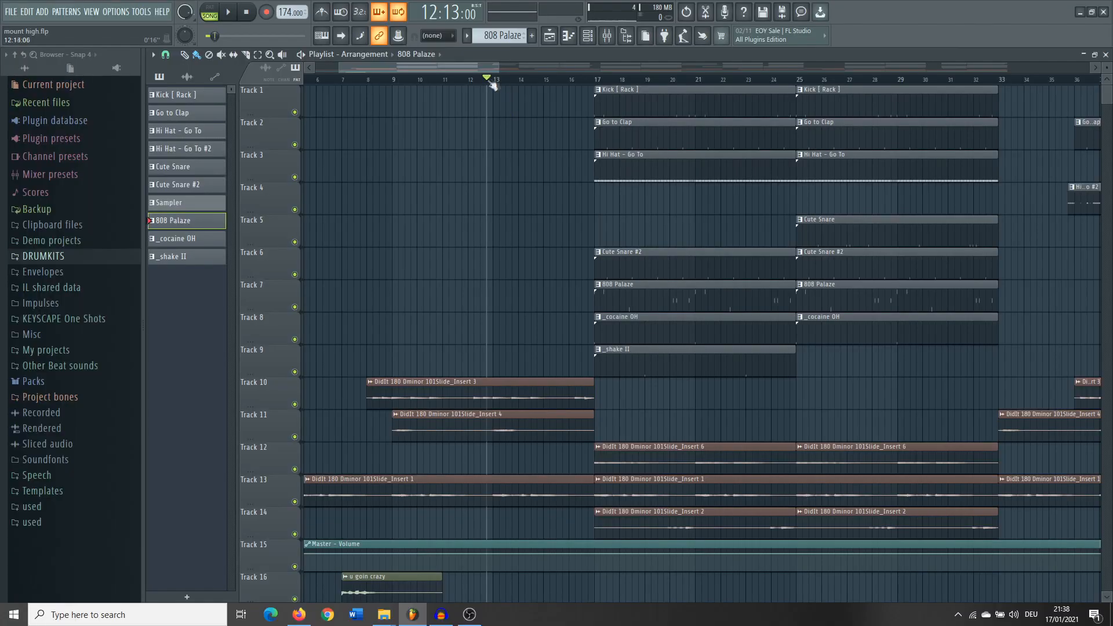
{"action": "scroll", "coordinate": [493, 85], "scroll_direction": "up", "scroll_amount": 1}
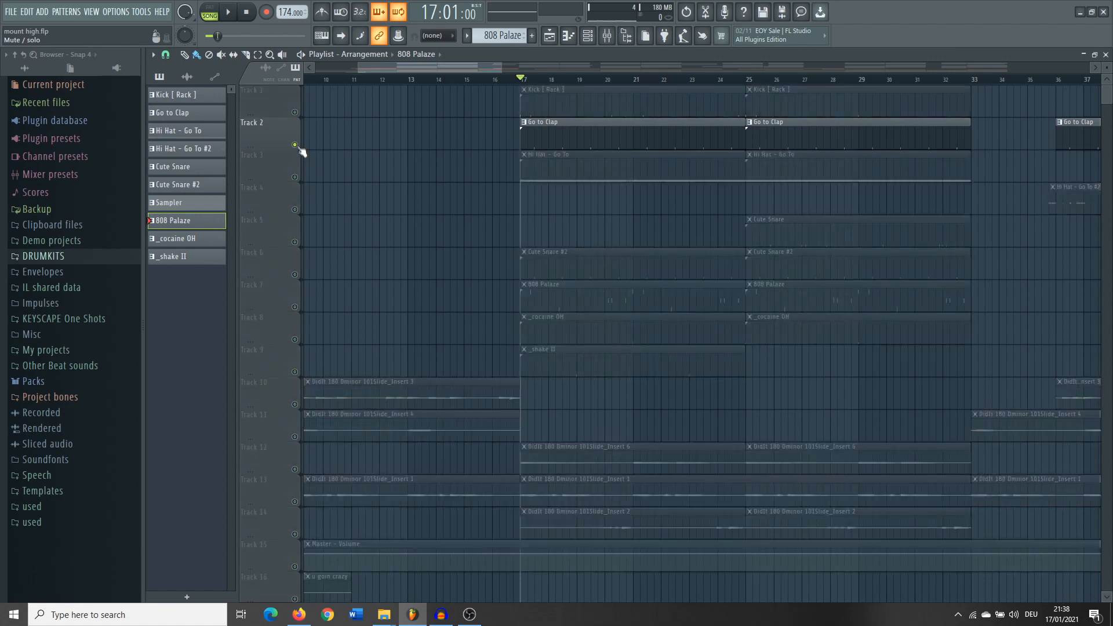
{"action": "key", "text": "space"}
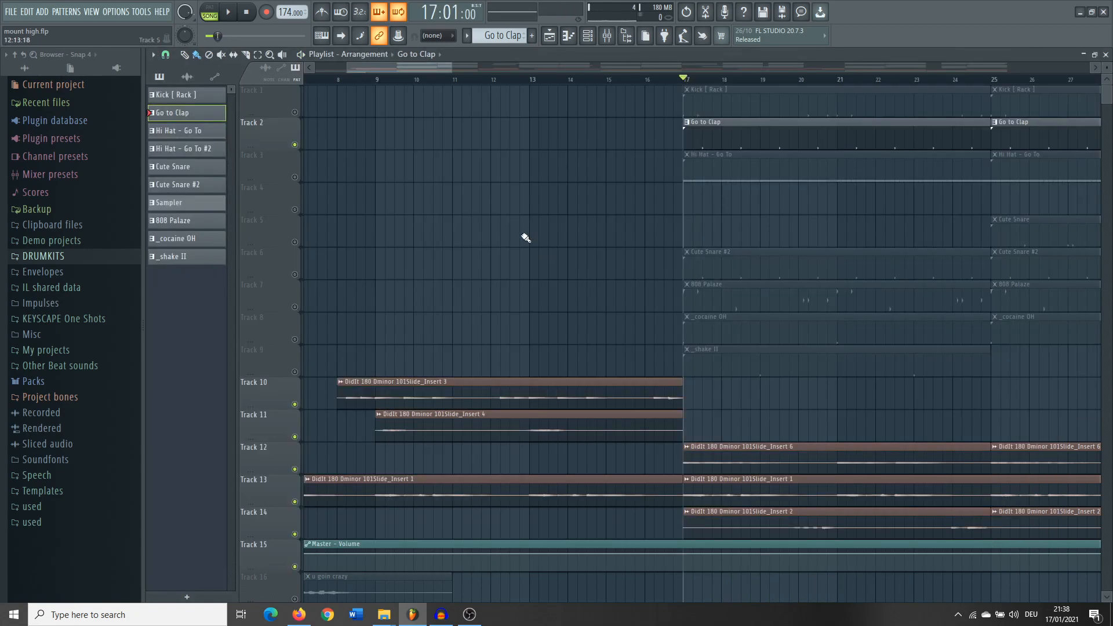
Unmute track 3, examine the notes and velocities of the Hi Hat - Go To pattern in the piano roll, and audition it
{"action": "scroll", "coordinate": [505, 250], "scroll_direction": "down", "scroll_amount": 3}
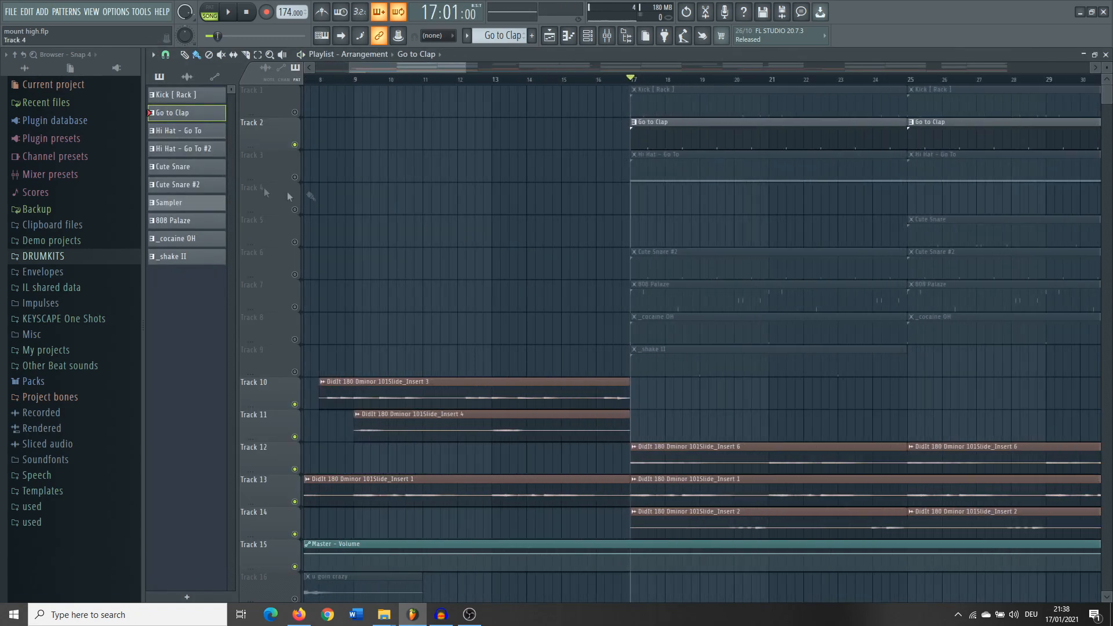
{"action": "left_click", "coordinate": [295, 178]}
{"action": "scroll", "coordinate": [586, 194], "scroll_direction": "down", "scroll_amount": 3}
{"action": "double_click", "coordinate": [606, 170]}
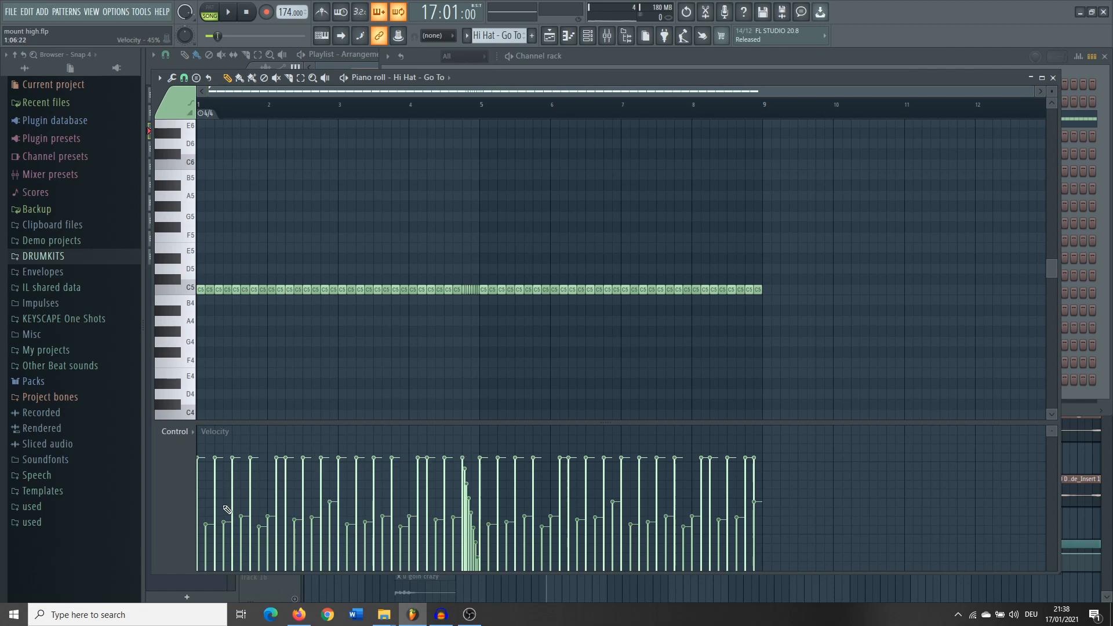
{"action": "scroll", "coordinate": [227, 510], "scroll_direction": "up", "scroll_amount": 3}
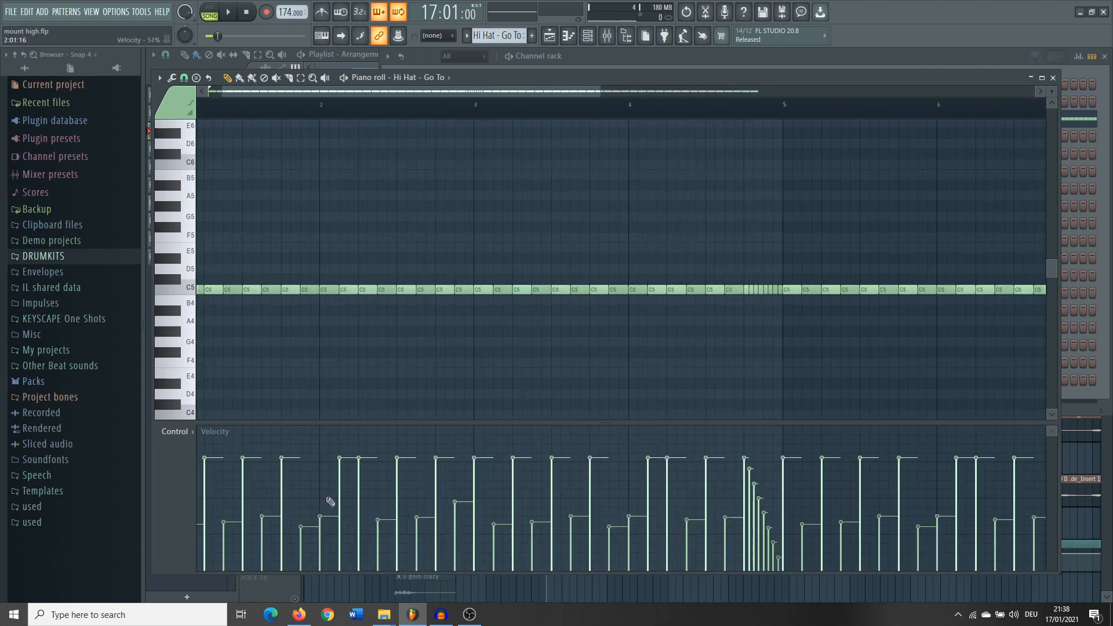
{"action": "scroll", "coordinate": [413, 442], "scroll_direction": "right", "scroll_amount": 4}
{"action": "scroll", "coordinate": [315, 487], "scroll_direction": "up", "scroll_amount": 1}
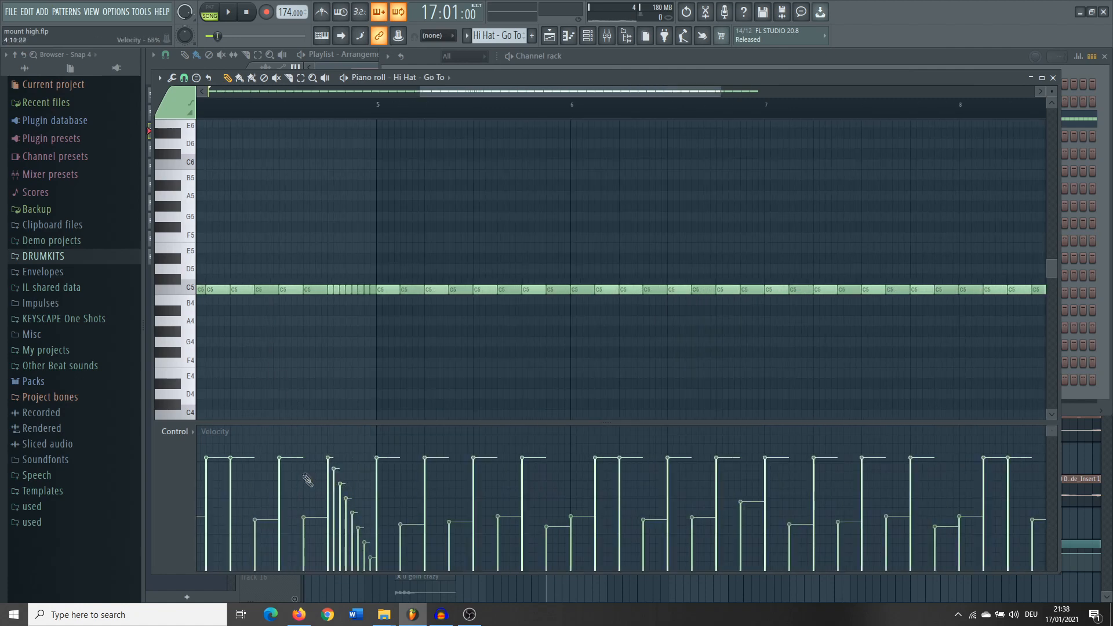
{"action": "scroll", "coordinate": [379, 499], "scroll_direction": "down", "scroll_amount": 4}
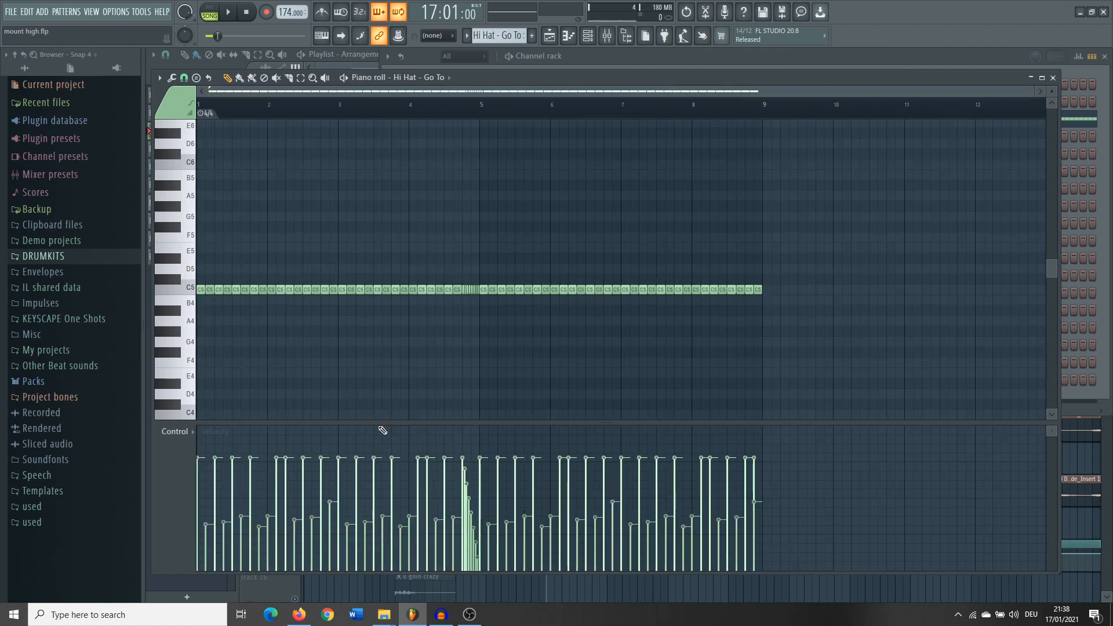
{"action": "key", "text": "space"}
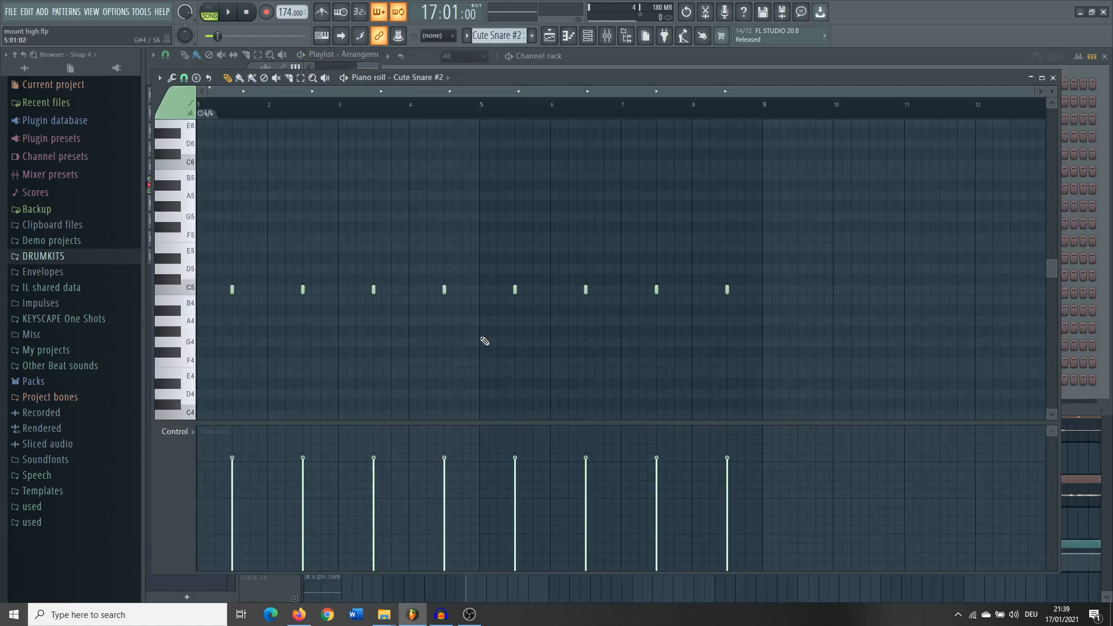
Audition the Cute Snare #2 pattern and open Fruity parametric EQ 2 on mixer Insert 3
{"action": "key", "text": "space"}
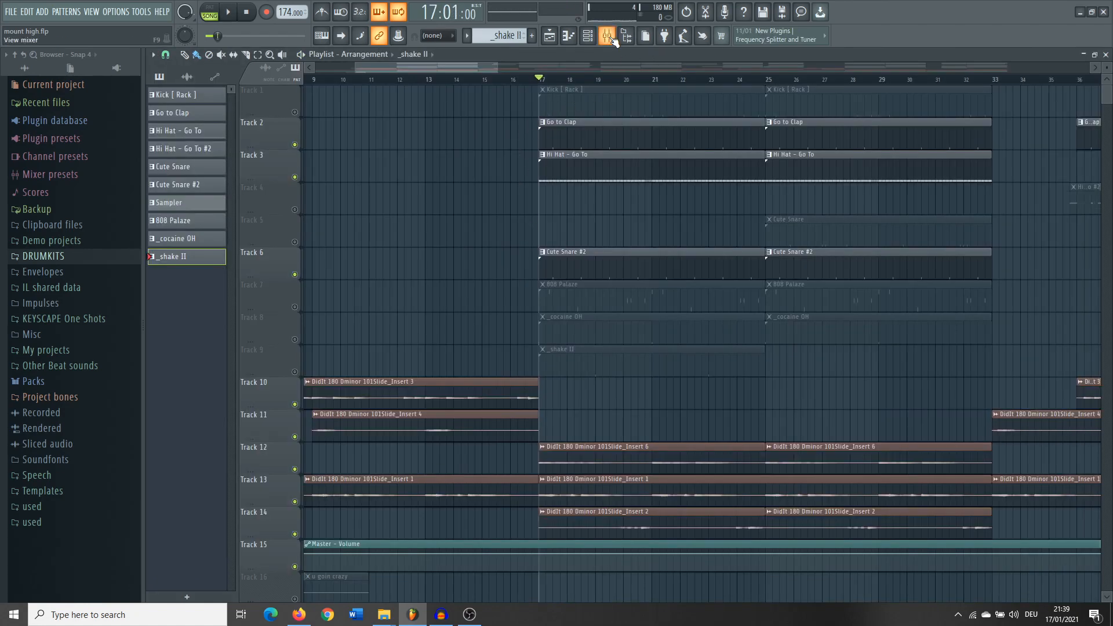
{"action": "left_click", "coordinate": [607, 36]}
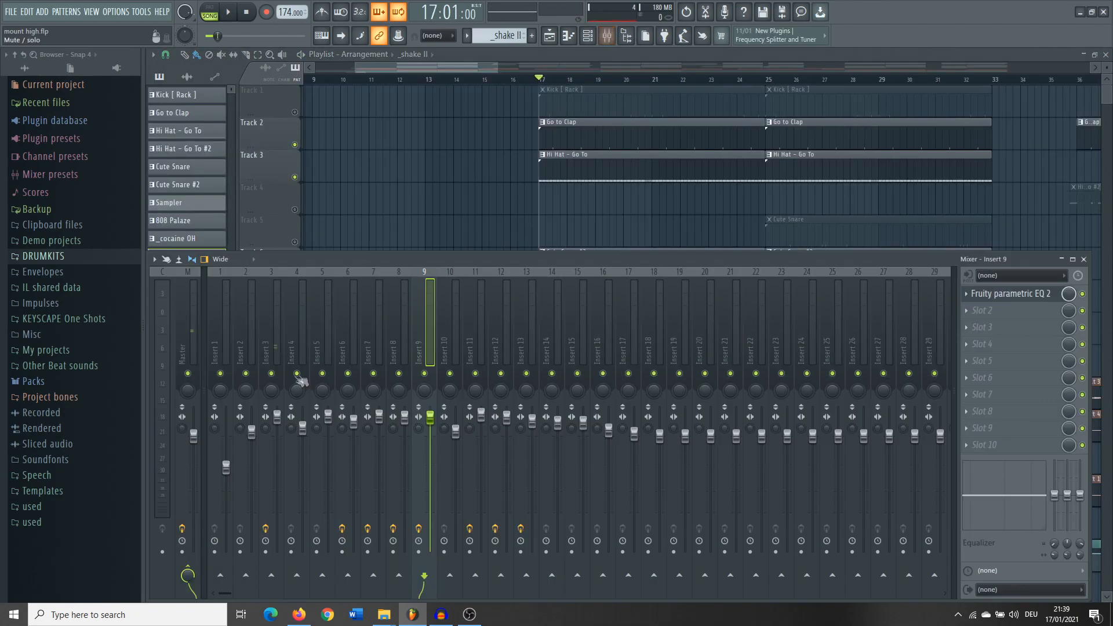
{"action": "left_click", "coordinate": [1011, 294]}
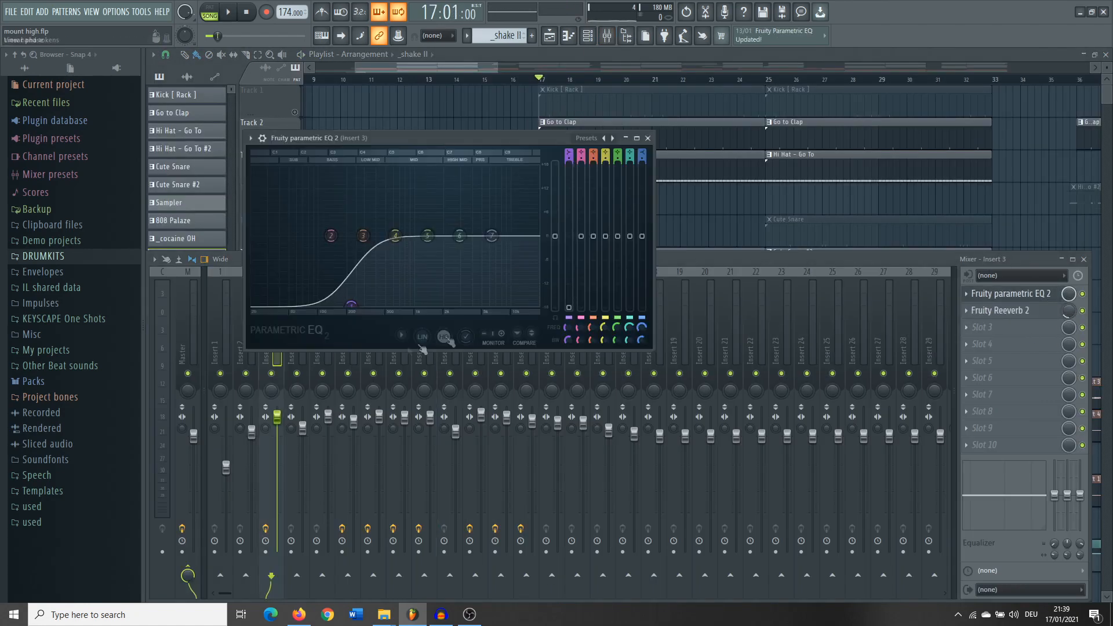
Close the equalizer, unmute track 7, and examine and audition the 808 Palaze pattern in the piano roll
{"action": "left_click", "coordinate": [647, 138]}
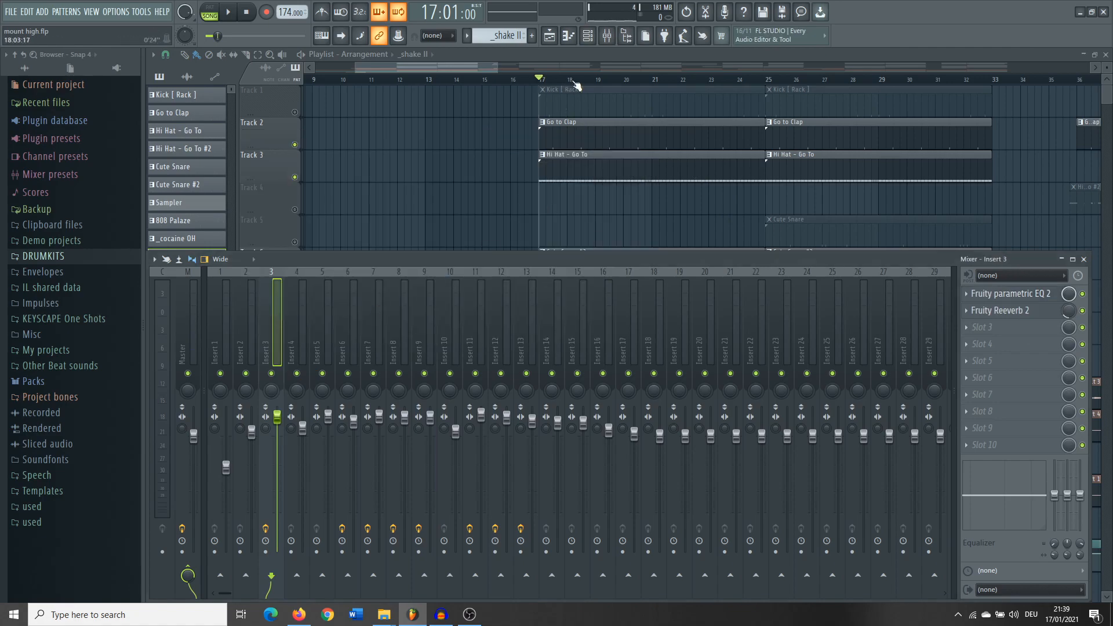
{"action": "key", "text": "F9"}
{"action": "scroll", "coordinate": [638, 211], "scroll_direction": "up", "scroll_amount": 2}
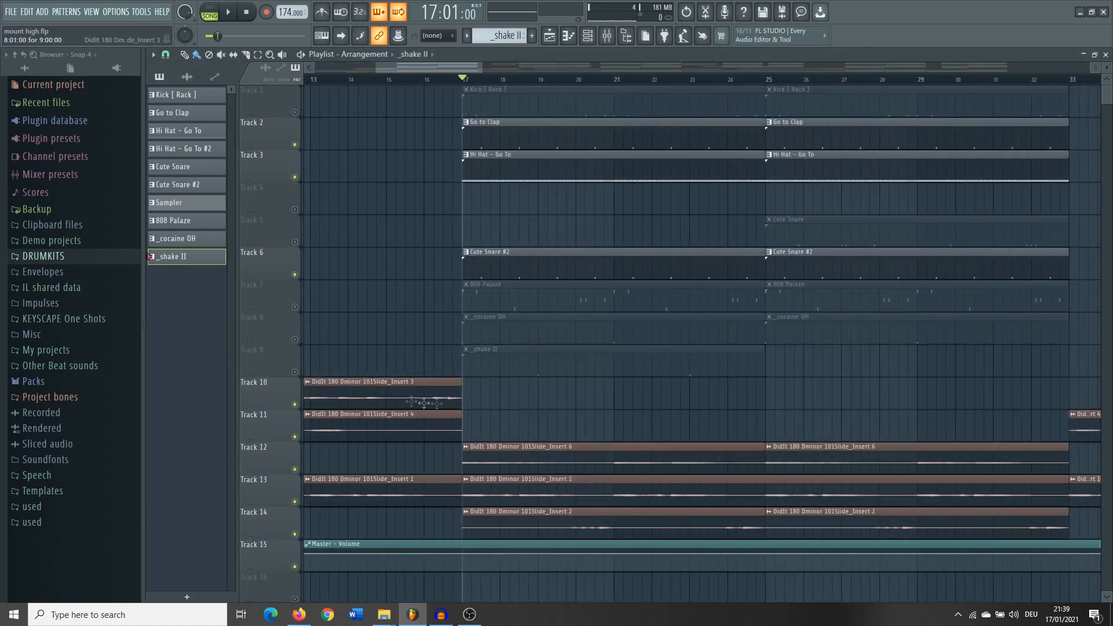
{"action": "left_click", "coordinate": [295, 308]}
{"action": "double_click", "coordinate": [505, 311]}
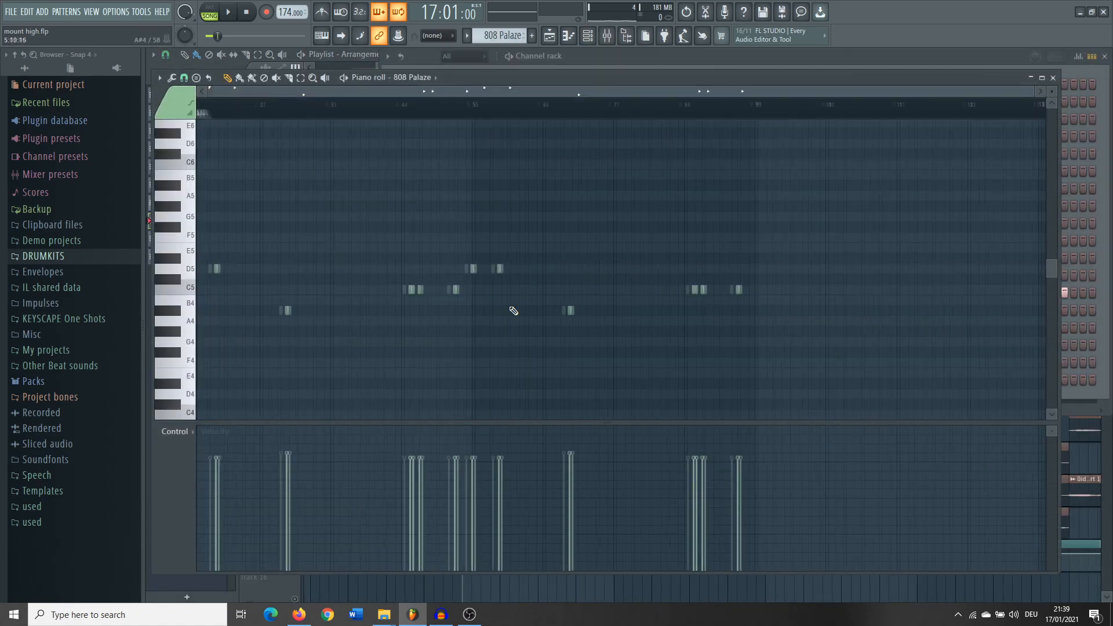
{"action": "scroll", "coordinate": [481, 403], "scroll_direction": "down", "scroll_amount": 1}
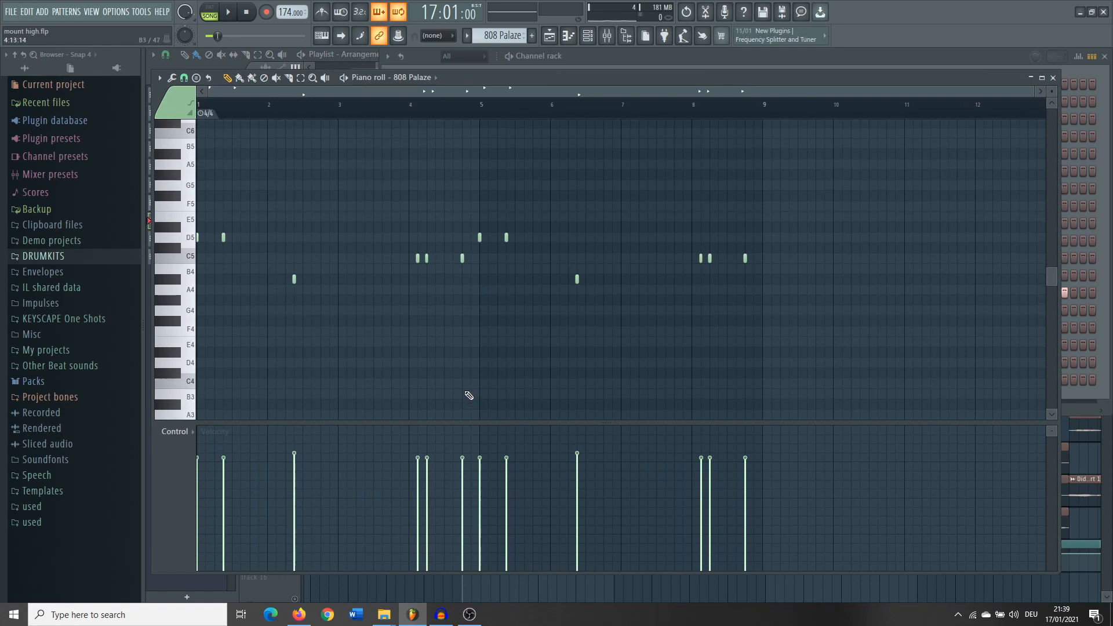
{"action": "key", "text": "space"}
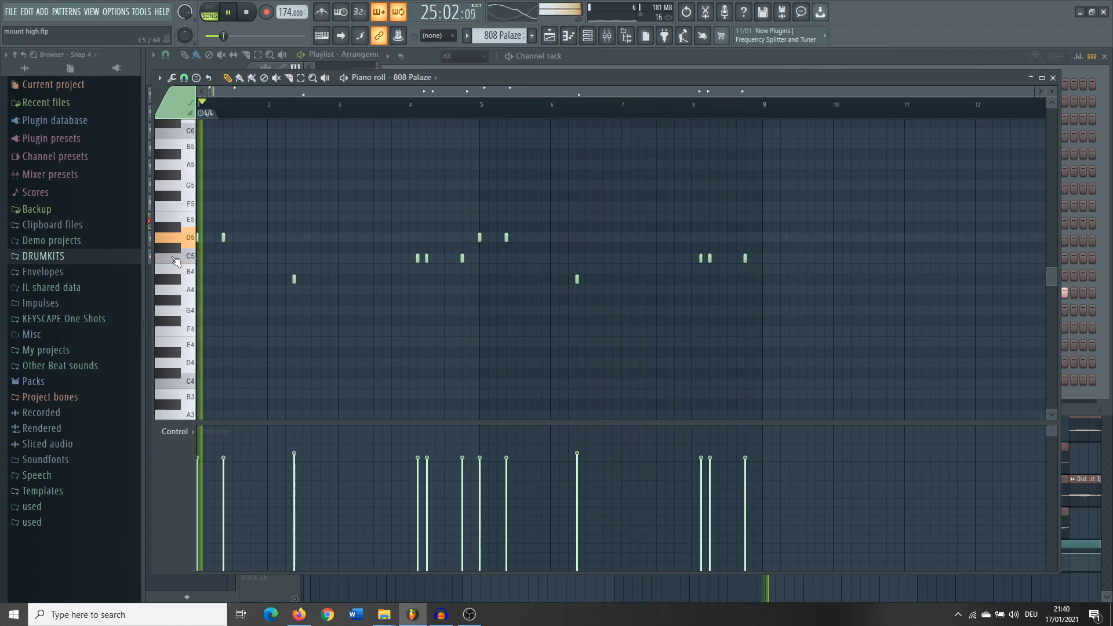
{"action": "key", "text": "space"}
Unmute track 1 and open the Kick [ Rack ] pattern in the piano roll
{"action": "key", "text": "F5"}
{"action": "scroll", "coordinate": [429, 249], "scroll_direction": "down", "scroll_amount": 2}
{"action": "left_click", "coordinate": [294, 112]}
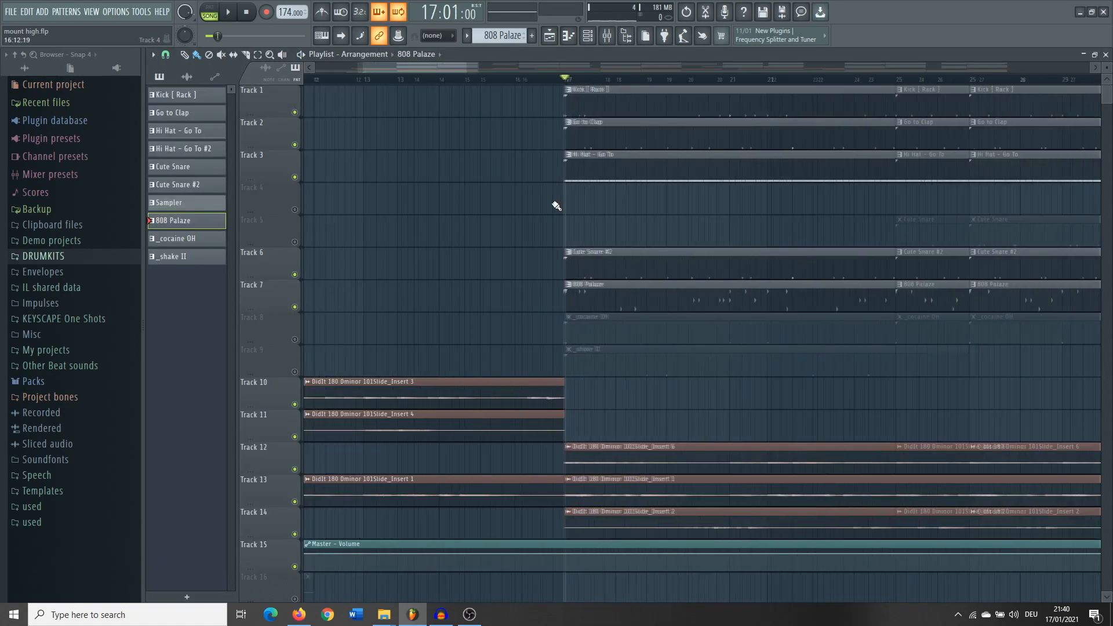
{"action": "double_click", "coordinate": [595, 110]}
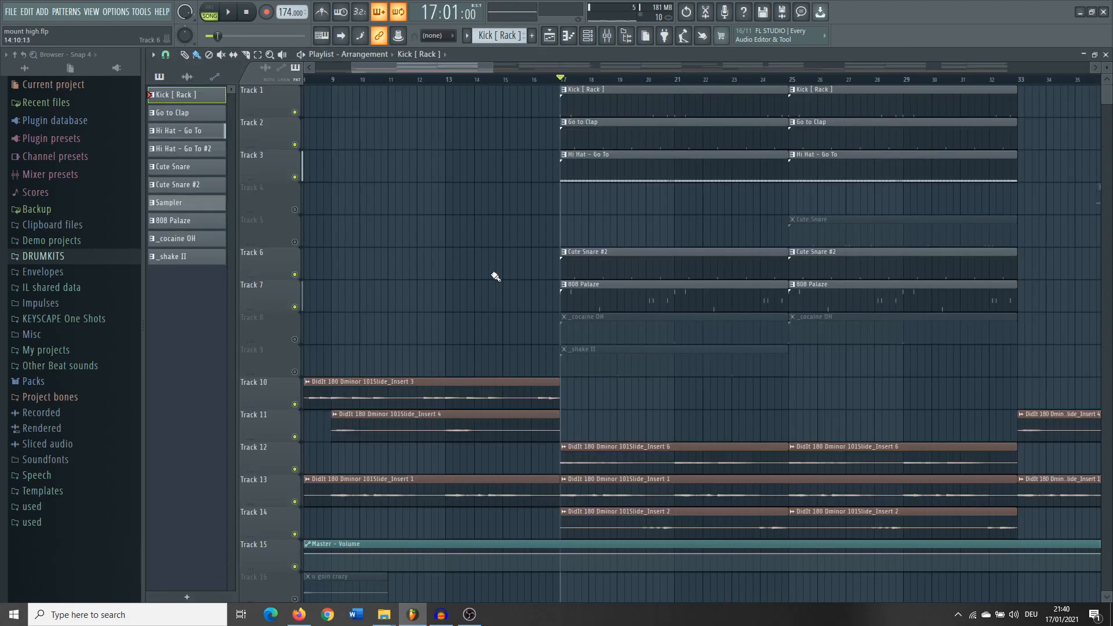
Unmute track 8, then review the _cocaine OH pattern with Fruity Reeverb 2 on Insert 11 and audition it
{"action": "scroll", "coordinate": [447, 348], "scroll_direction": "down", "scroll_amount": 3}
{"action": "double_click", "coordinate": [663, 336]}
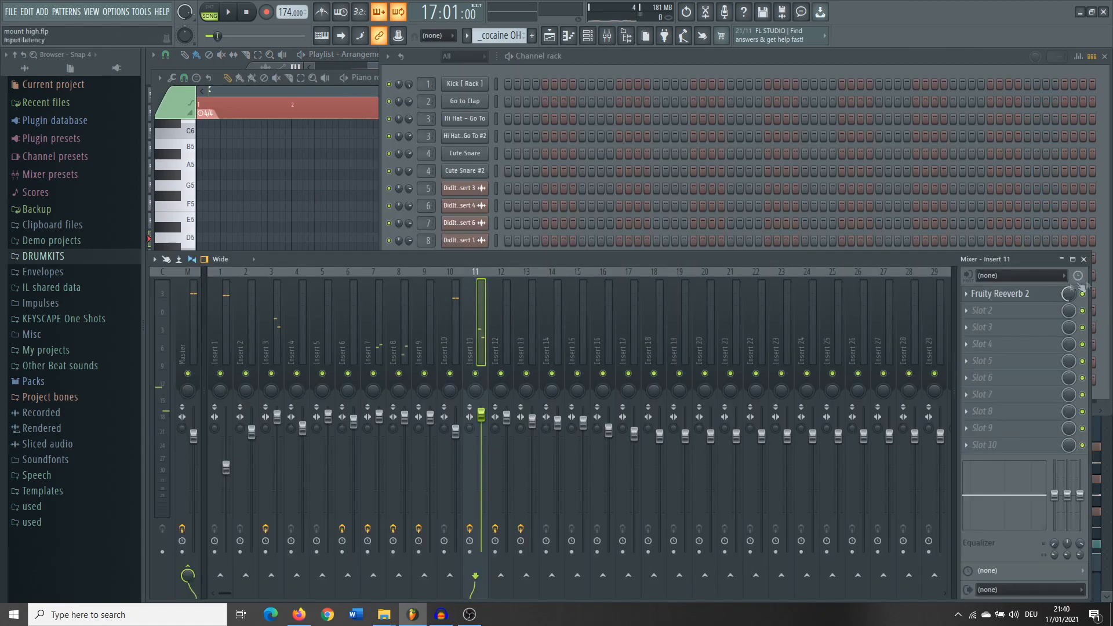
{"action": "left_click", "coordinate": [986, 294]}
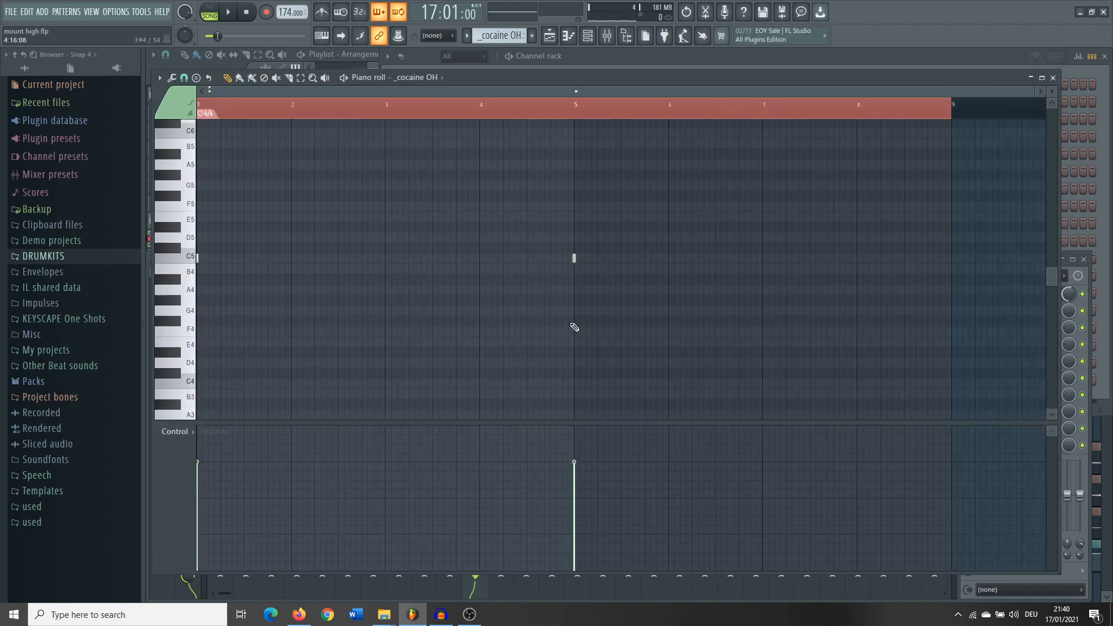
{"action": "key", "text": "space"}
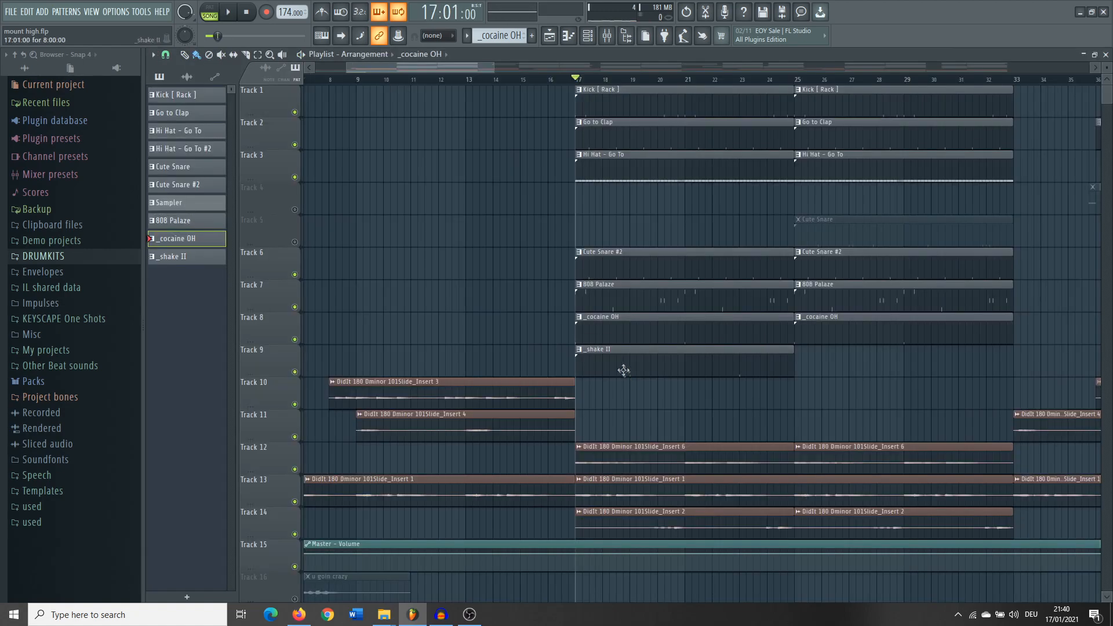
Examine the _shake II pattern and its Fruity parametric EQ 2 on Insert 12, and audition it from bar 17
{"action": "double_click", "coordinate": [621, 367]}
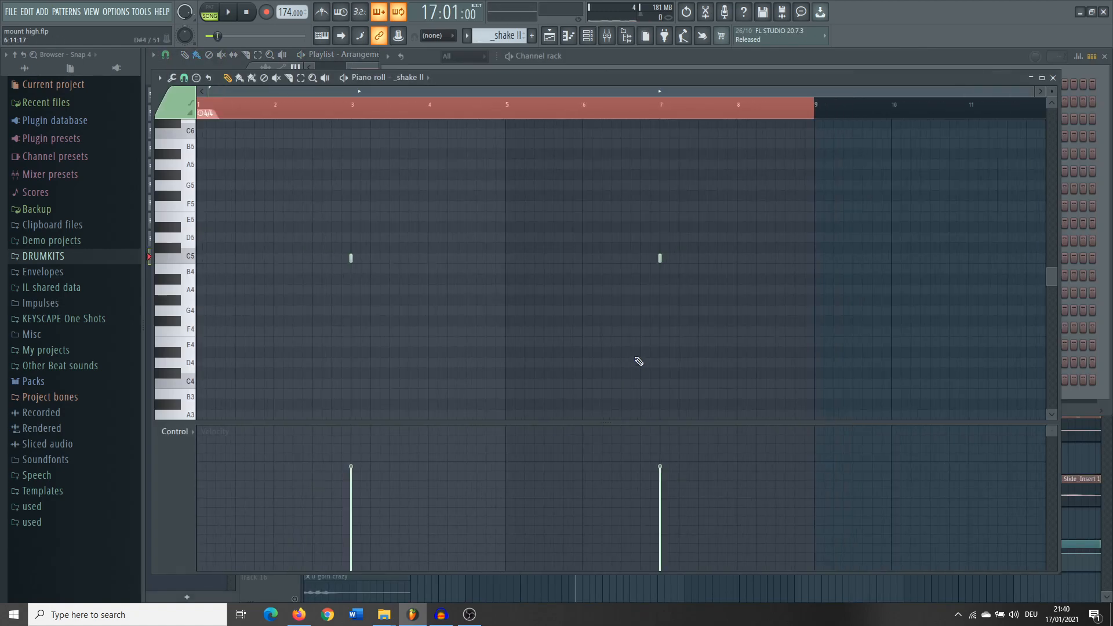
{"action": "key", "text": "F9"}
{"action": "left_click", "coordinate": [1026, 294]}
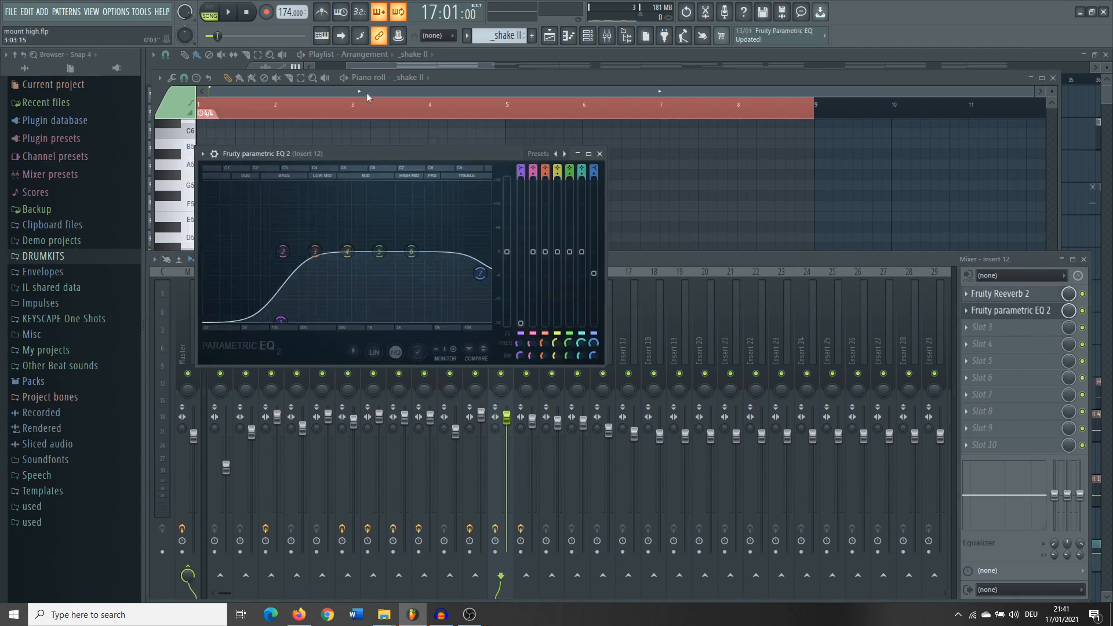
{"action": "left_click", "coordinate": [367, 95]}
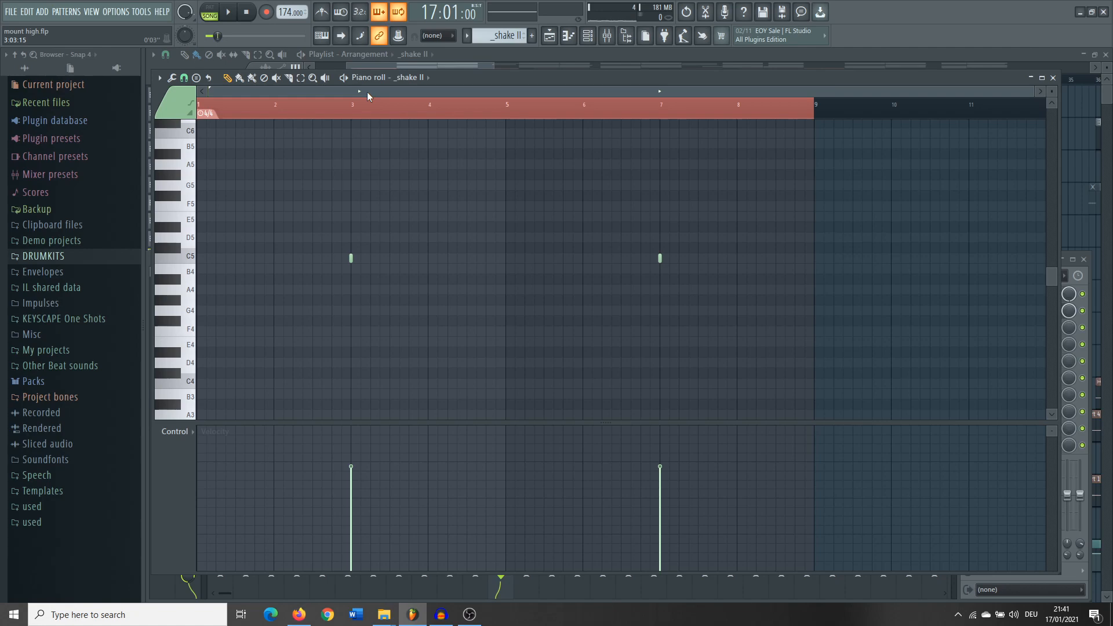
{"action": "key", "text": "space"}
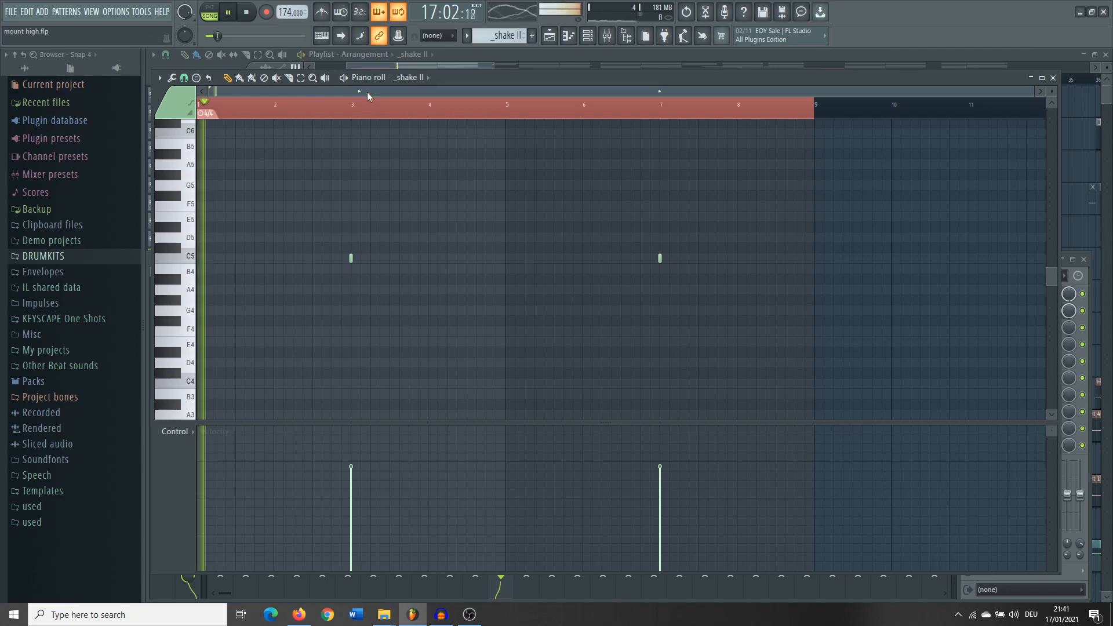
{"action": "scroll", "coordinate": [383, 337], "scroll_direction": "up", "scroll_amount": 1}
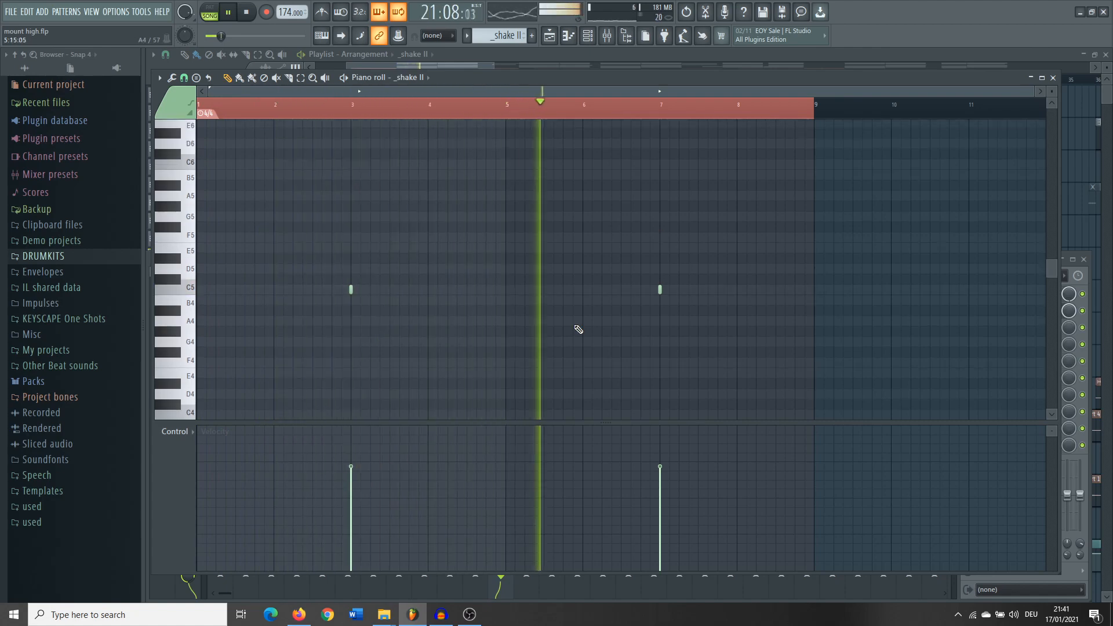
{"action": "scroll", "coordinate": [577, 328], "scroll_direction": "down", "scroll_amount": 1}
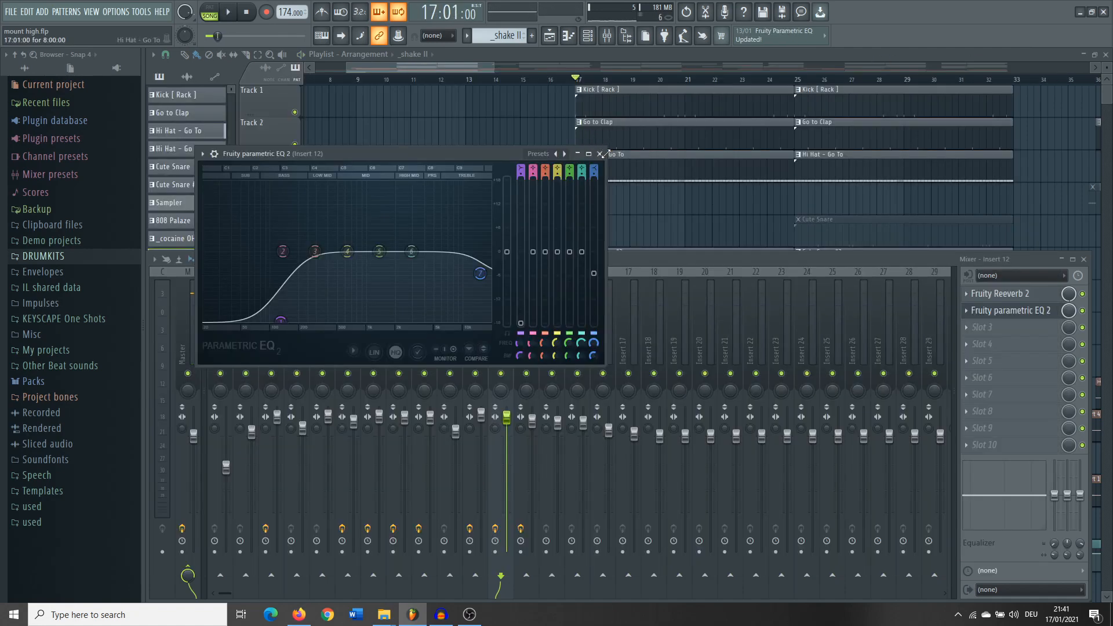
{"action": "left_click", "coordinate": [600, 154]}
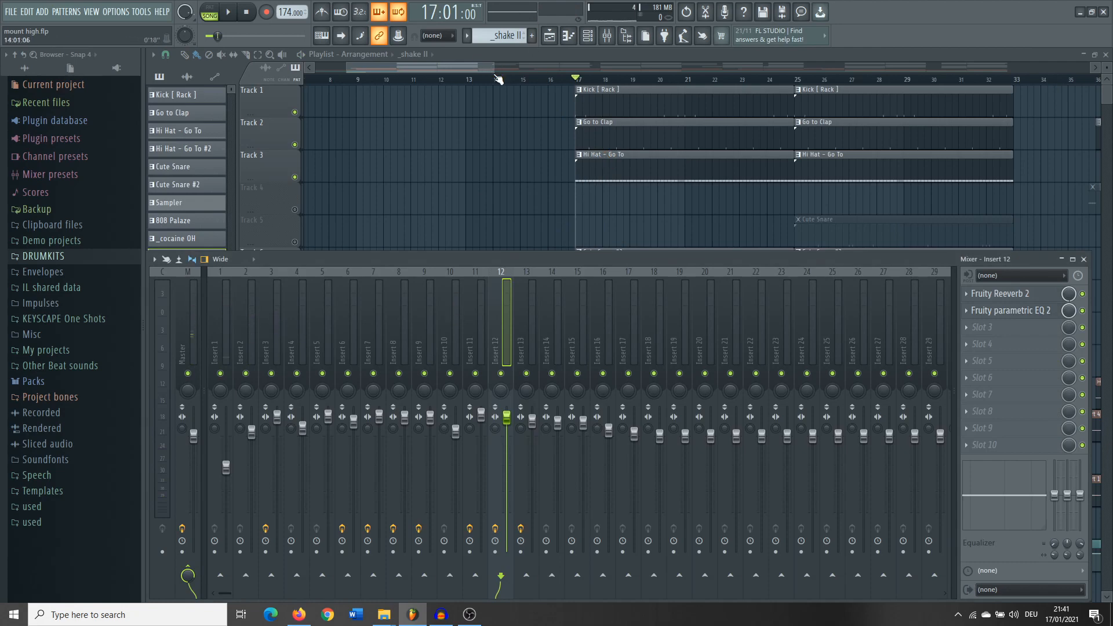
Unmute track 5, open the Cute Snare pattern in the piano roll, and audition it from bar 25
{"action": "left_click_drag", "start_coordinate": [494, 68], "coordinate": [724, 69]}
{"action": "scroll", "coordinate": [476, 156], "scroll_direction": "up", "scroll_amount": 3}
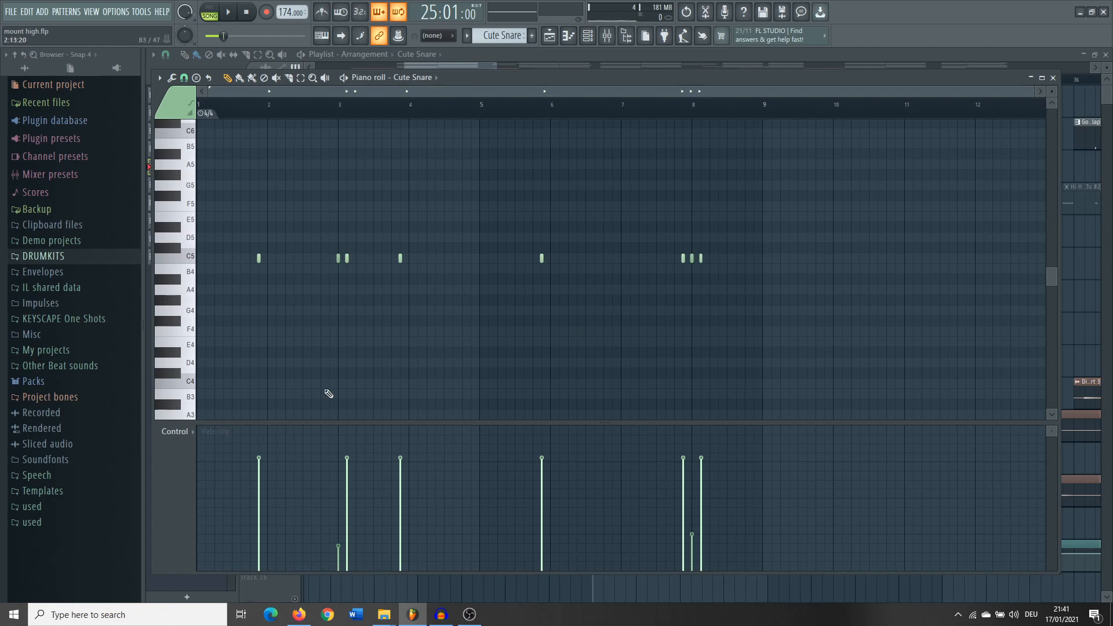
{"action": "key", "text": "space"}
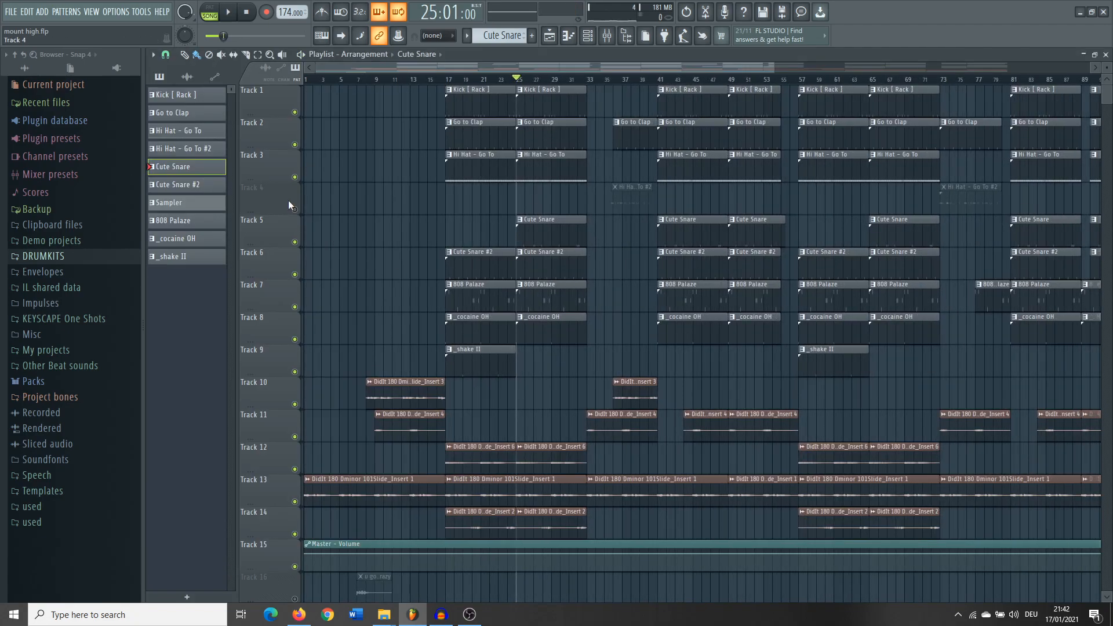
Unmute track 4 and set the playback position to bar 33, ahead of the first Hi Hat - Go To #2 clip
{"action": "left_click", "coordinate": [294, 208]}
{"action": "scroll", "coordinate": [707, 223], "scroll_direction": "up", "scroll_amount": 3}
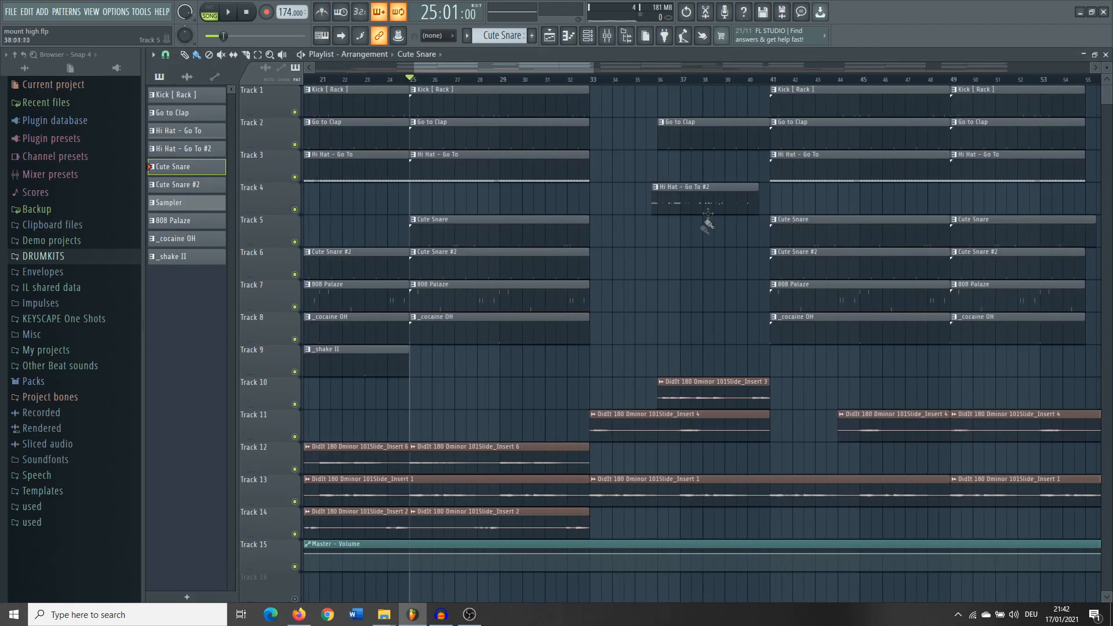
{"action": "left_click", "coordinate": [592, 85]}
{"action": "scroll", "coordinate": [703, 306], "scroll_direction": "down", "scroll_amount": 2}
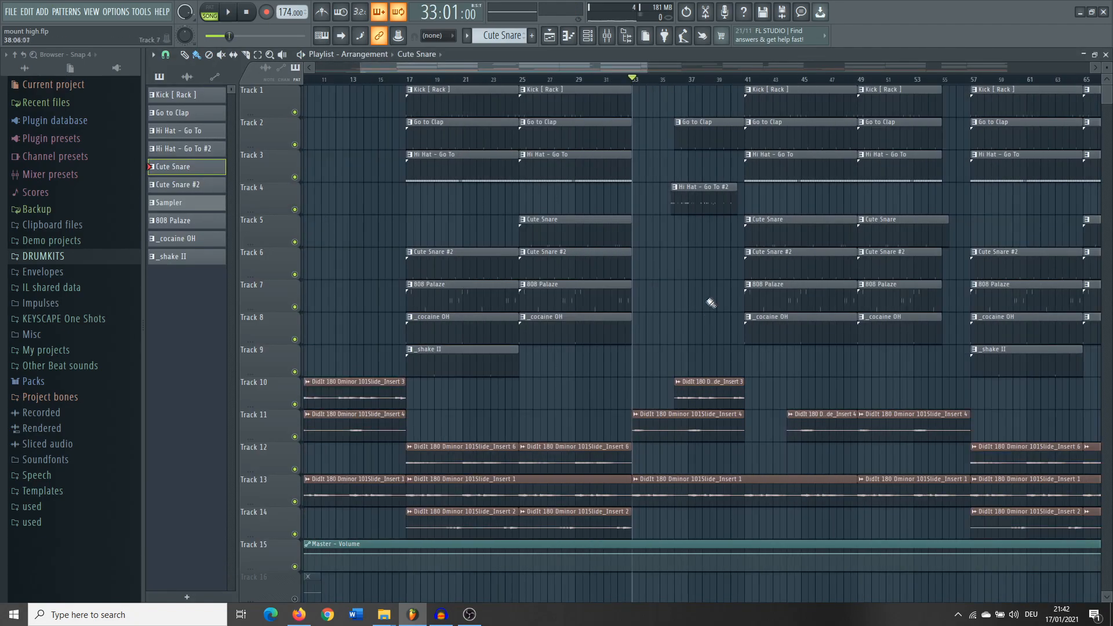
{"action": "scroll", "coordinate": [708, 299], "scroll_direction": "down", "scroll_amount": 3}
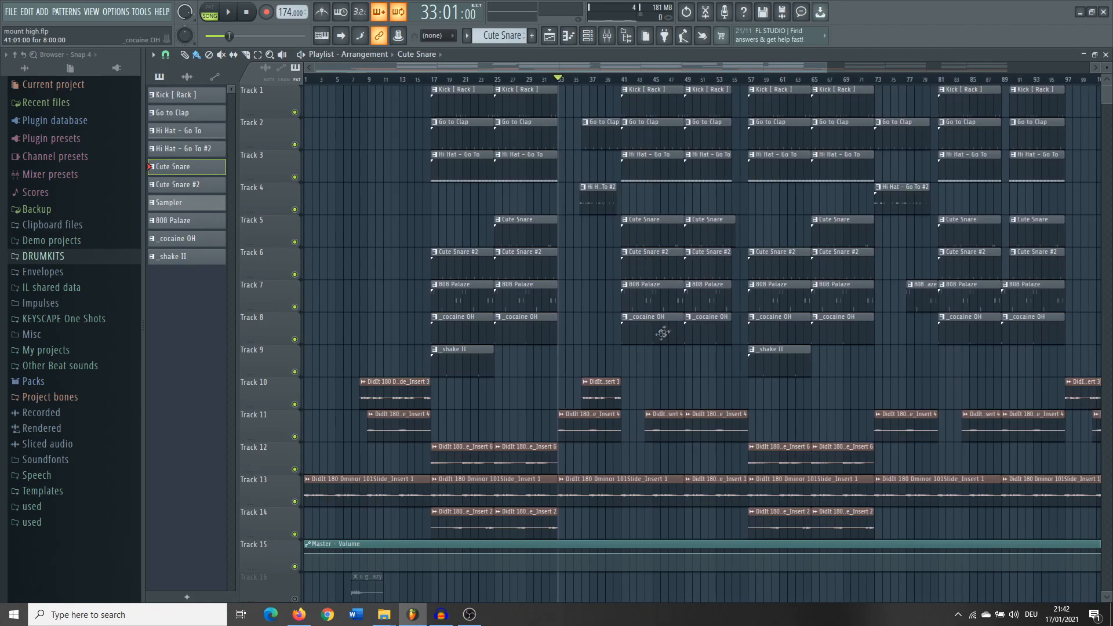
{"action": "scroll", "coordinate": [980, 203], "scroll_direction": "up", "scroll_amount": 5}
Move playback to bar 73, then examine and audition the Hi Hat - Go To #2 pattern in the piano roll
{"action": "left_click", "coordinate": [737, 86]}
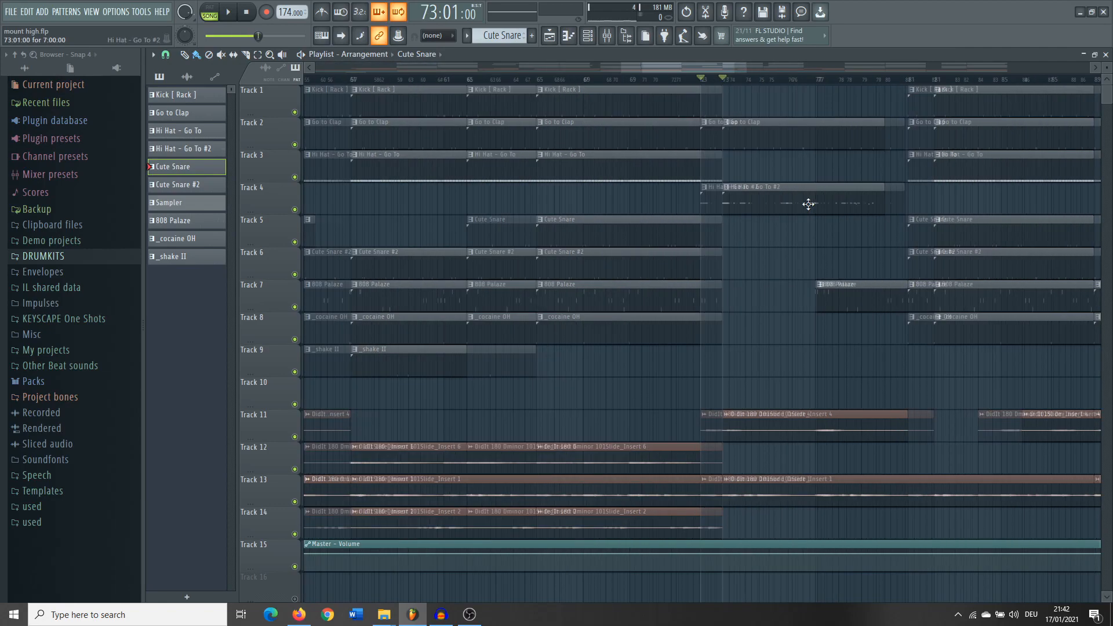
{"action": "scroll", "coordinate": [701, 203], "scroll_direction": "up", "scroll_amount": 2}
{"action": "double_click", "coordinate": [701, 203]}
{"action": "scroll", "coordinate": [183, 357], "scroll_direction": "up", "scroll_amount": 3}
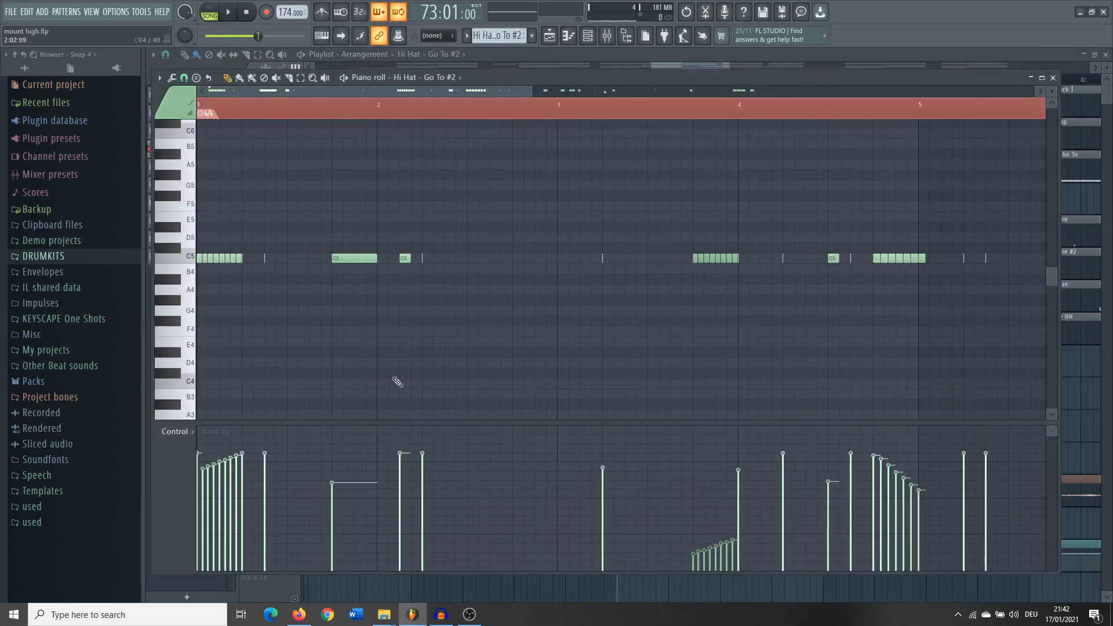
{"action": "key", "text": "space"}
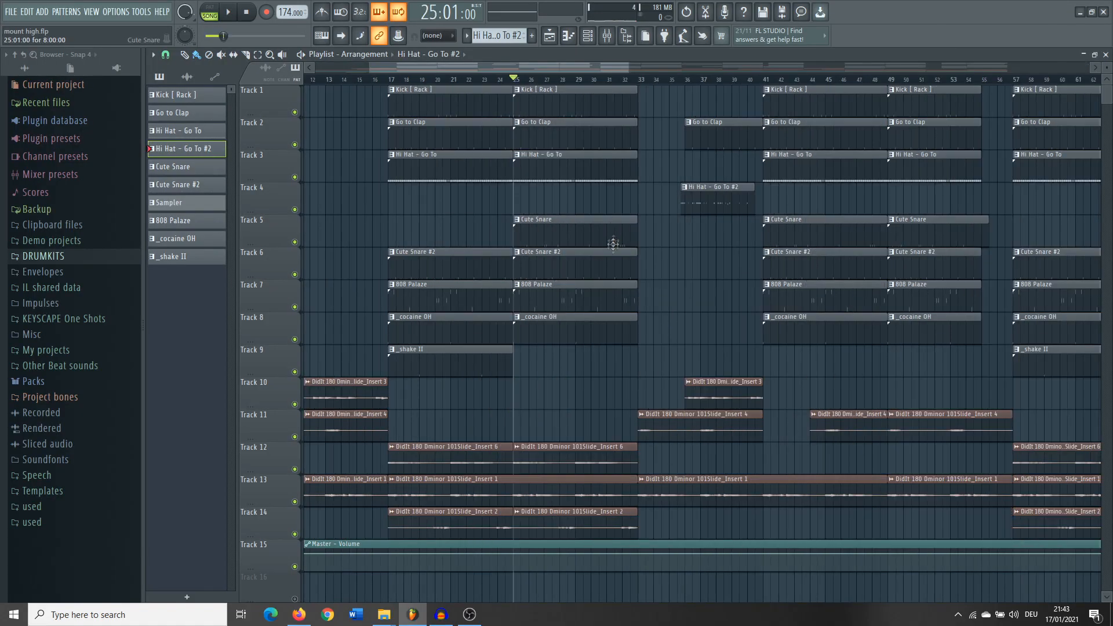
Reopen the Cute Snare pattern to examine its notes, close the piano roll, and look over the whole arrangement
{"action": "scroll", "coordinate": [614, 244], "scroll_direction": "down", "scroll_amount": 4}
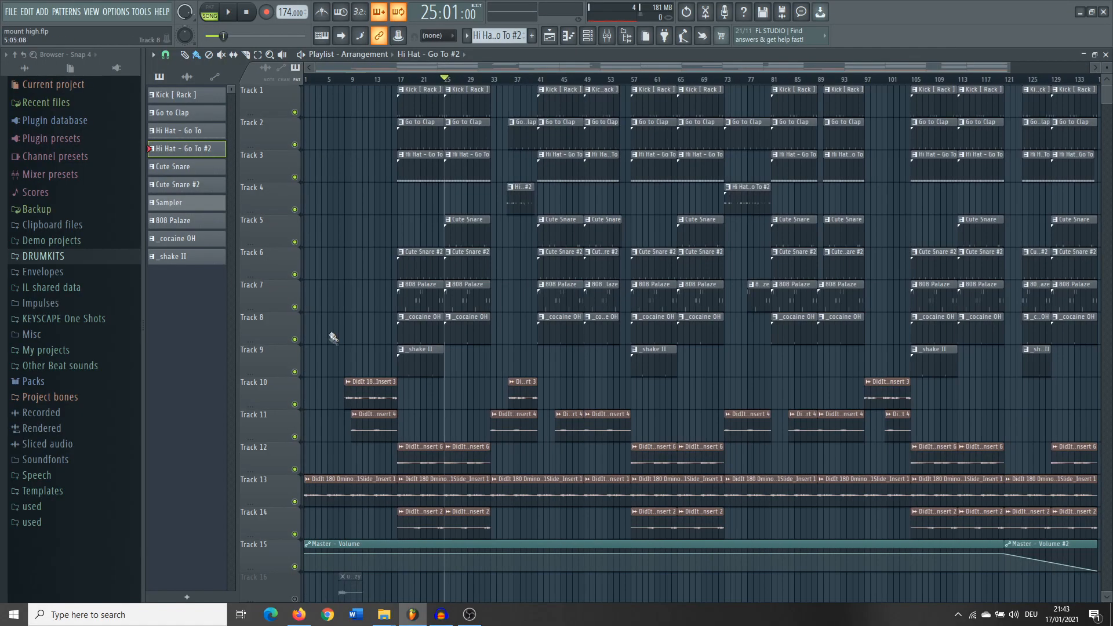
{"action": "scroll", "coordinate": [521, 261], "scroll_direction": "up", "scroll_amount": 4}
{"action": "double_click", "coordinate": [504, 234]}
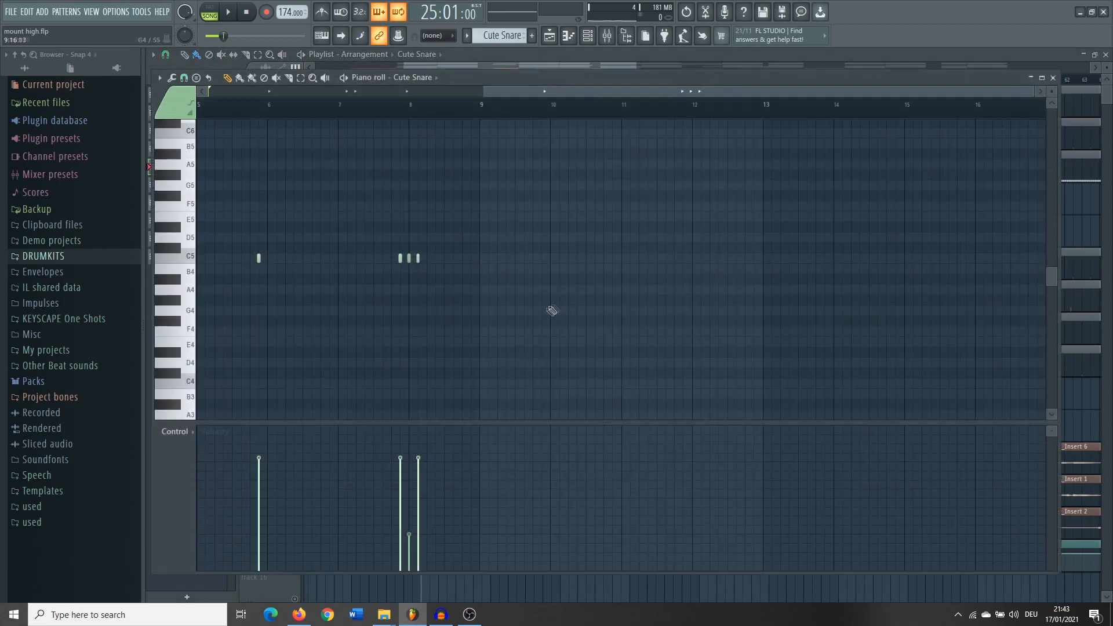
{"action": "left_click", "coordinate": [1053, 78]}
{"action": "left_click_drag", "start_coordinate": [637, 68], "coordinate": [896, 68]}
{"action": "scroll", "coordinate": [490, 462], "scroll_direction": "down", "scroll_amount": 2}
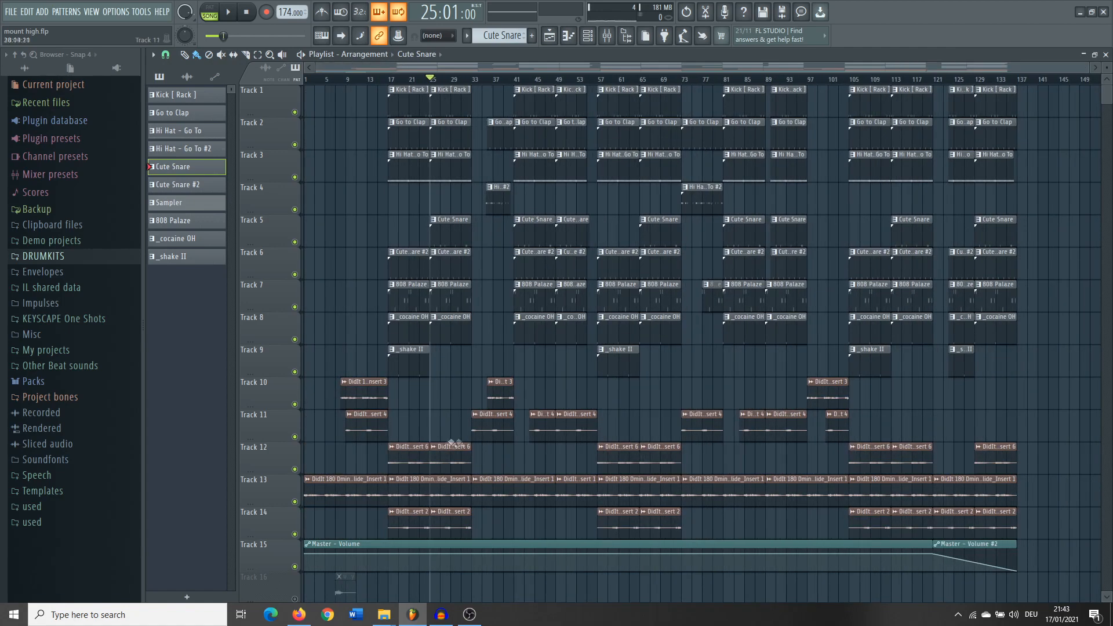
Unmute track 16 with the u goin crazy clip and move the playback position through the intro to bar 9
{"action": "scroll", "coordinate": [280, 482], "scroll_direction": "down", "scroll_amount": 5}
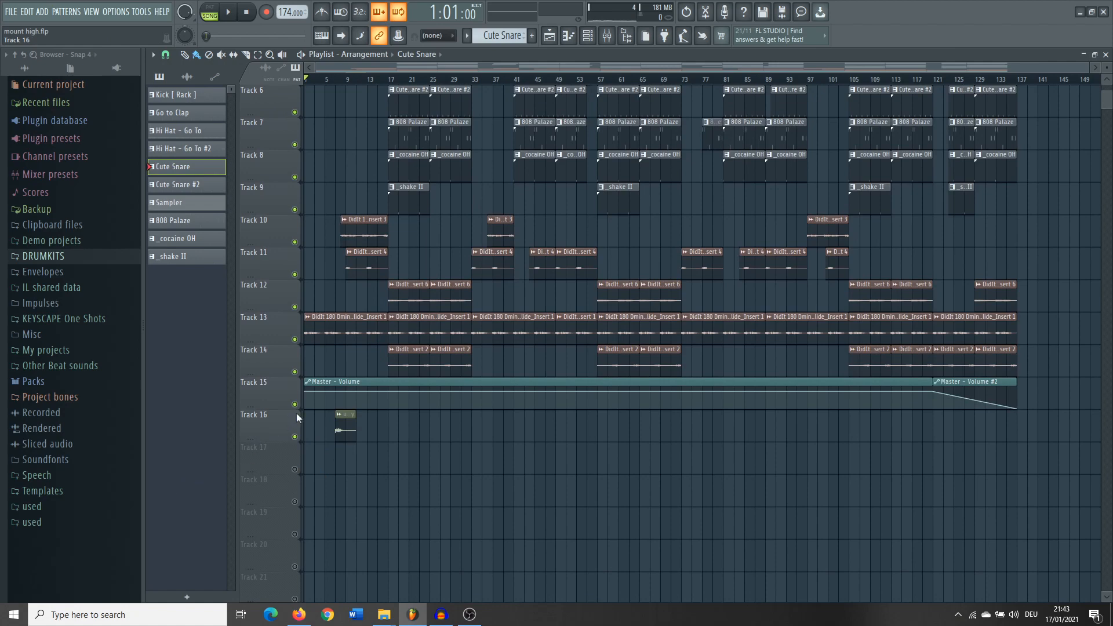
{"action": "scroll", "coordinate": [292, 417], "scroll_direction": "up", "scroll_amount": 3}
{"action": "scroll", "coordinate": [242, 354], "scroll_direction": "up", "scroll_amount": 3}
{"action": "left_click", "coordinate": [468, 79]}
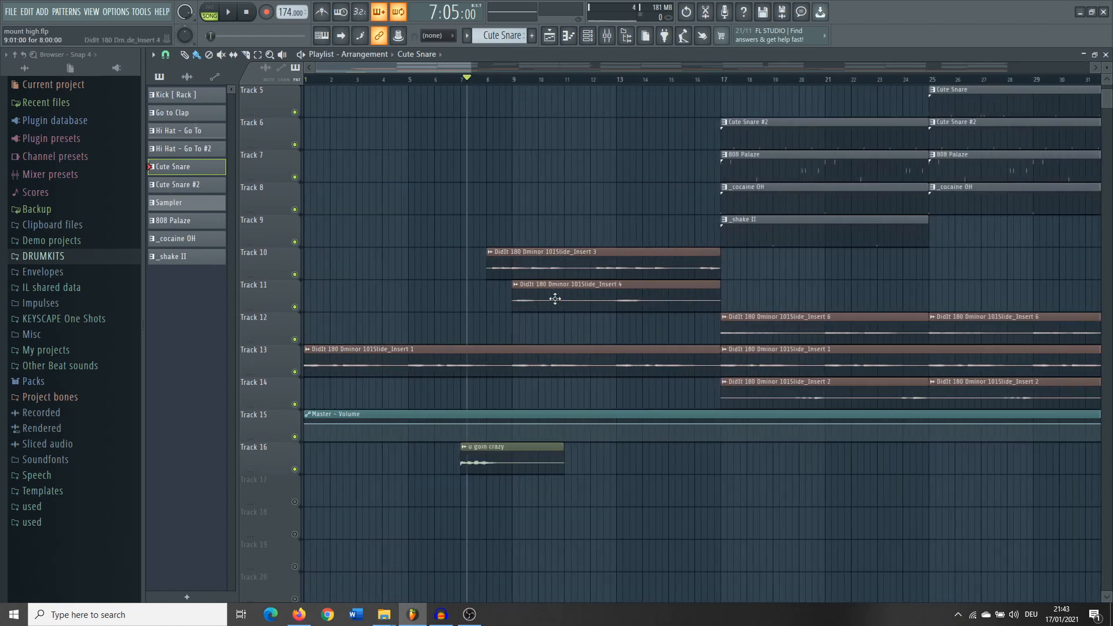
{"action": "left_click", "coordinate": [513, 79]}
Select the time range from bar 17 to bar 33 across all tracks to examine the first drum section
{"action": "scroll", "coordinate": [506, 295], "scroll_direction": "down", "scroll_amount": 2}
{"action": "scroll", "coordinate": [507, 294], "scroll_direction": "up", "scroll_amount": 2}
{"action": "left_click_drag", "start_coordinate": [541, 79], "coordinate": [779, 100]}
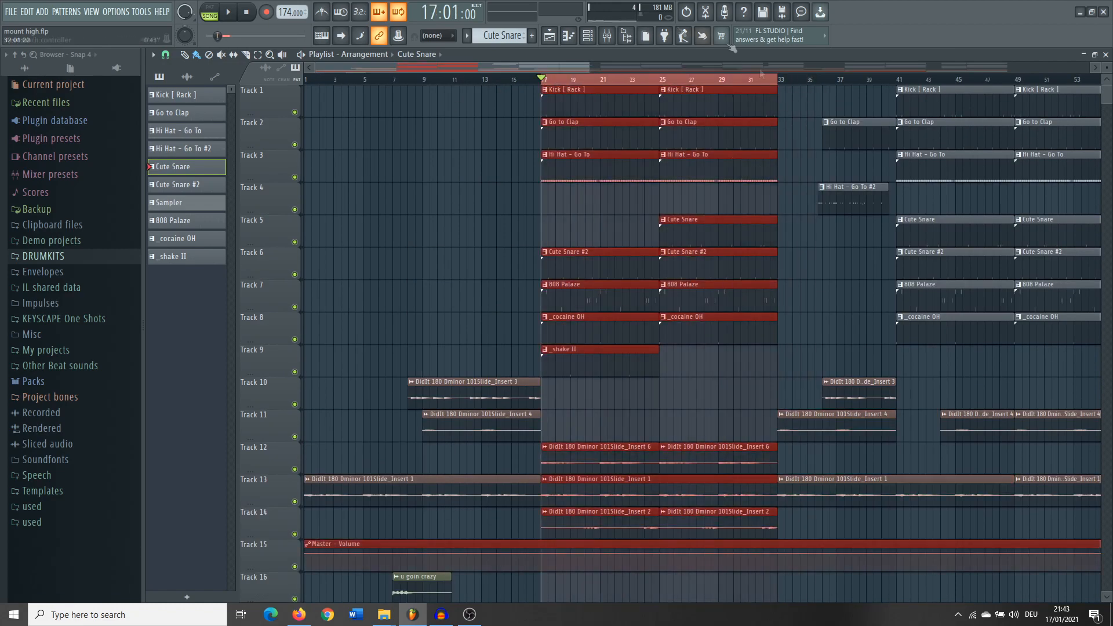
{"action": "scroll", "coordinate": [666, 409], "scroll_direction": "up", "scroll_amount": 2}
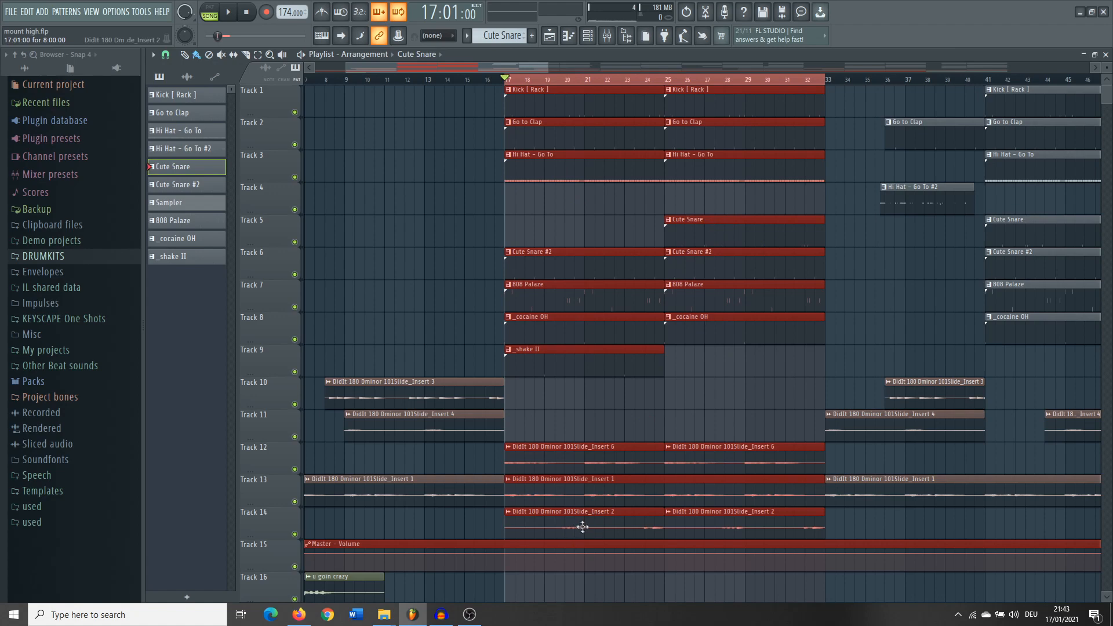
Select the arrangement from bar 33 onward and examine the Hi Hat - Go To #2 break and following drum section
{"action": "left_click_drag", "start_coordinate": [411, 85], "coordinate": [687, 89]}
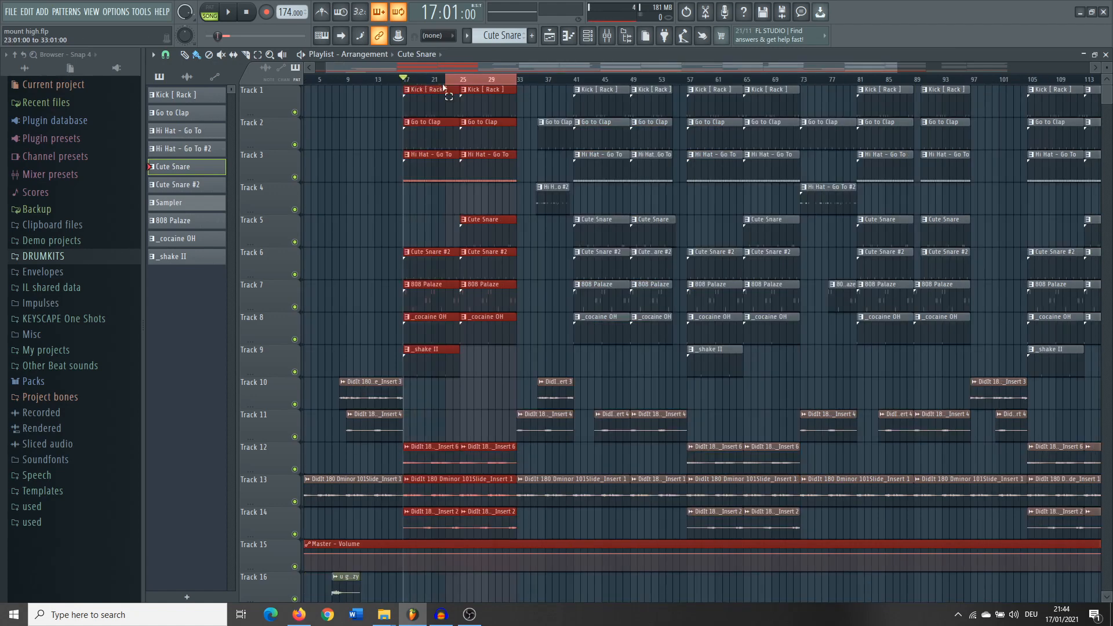
{"action": "scroll", "coordinate": [500, 290], "scroll_direction": "up", "scroll_amount": 6}
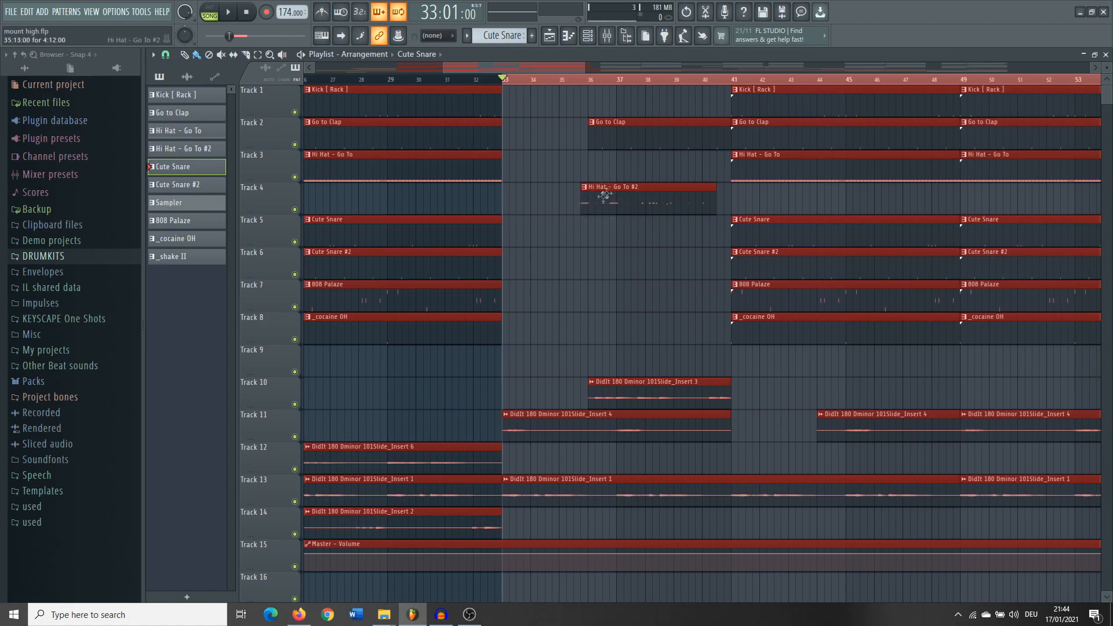
{"action": "scroll", "coordinate": [588, 212], "scroll_direction": "right", "scroll_amount": 3}
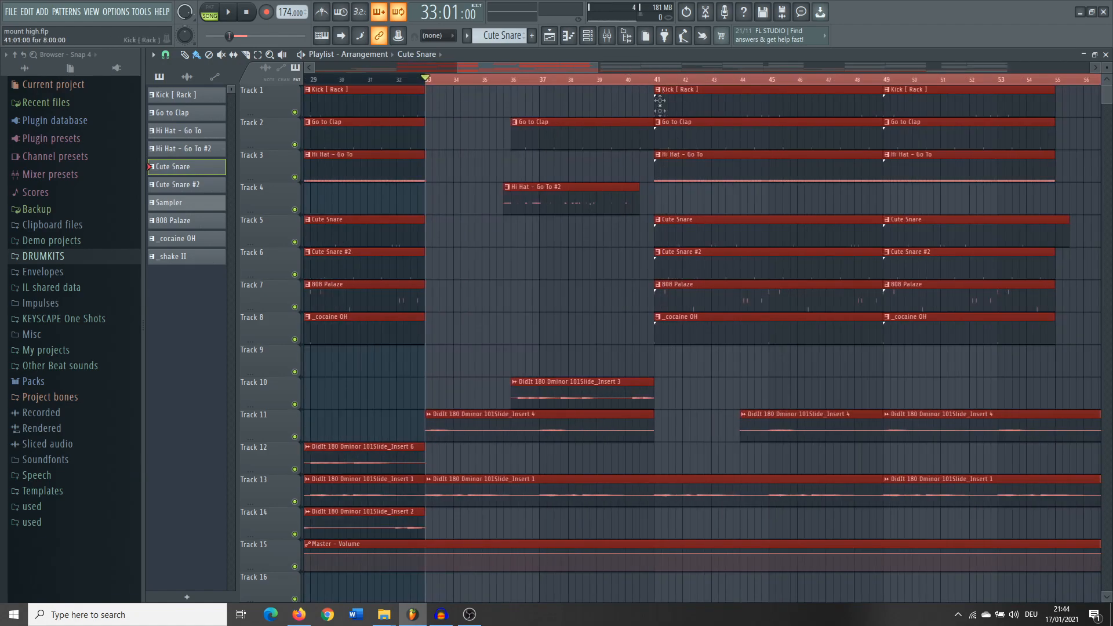
Select the following sections of the arrangement up to bar 97, ending with the range from bar 73 to bar 97, to examine their clips
{"action": "scroll", "coordinate": [668, 450], "scroll_direction": "down", "scroll_amount": 6}
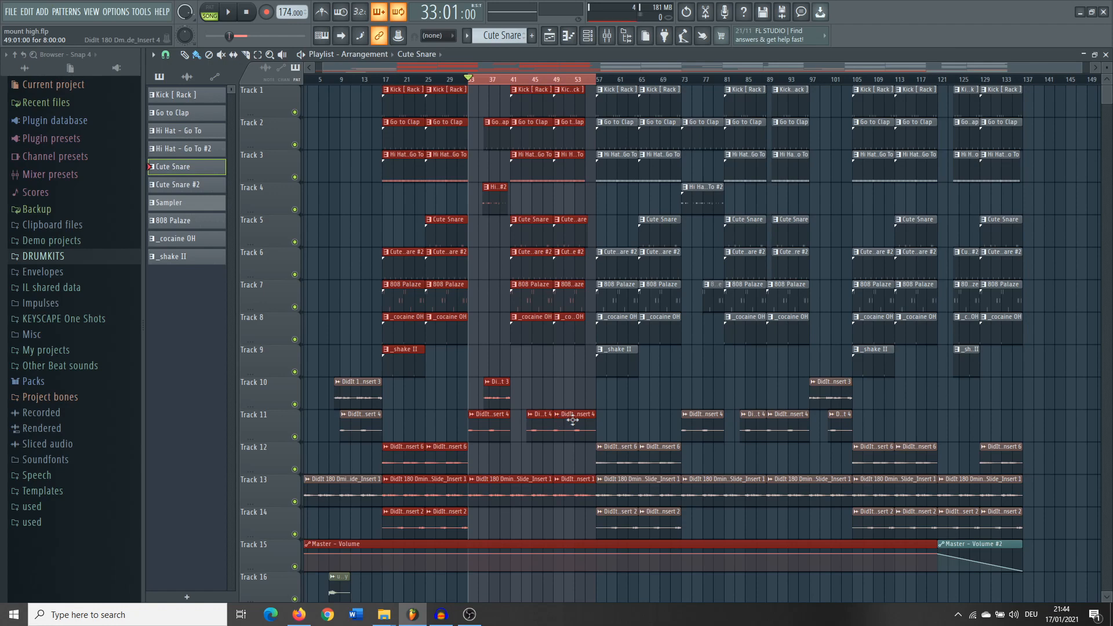
{"action": "scroll", "coordinate": [393, 482], "scroll_direction": "up", "scroll_amount": 2}
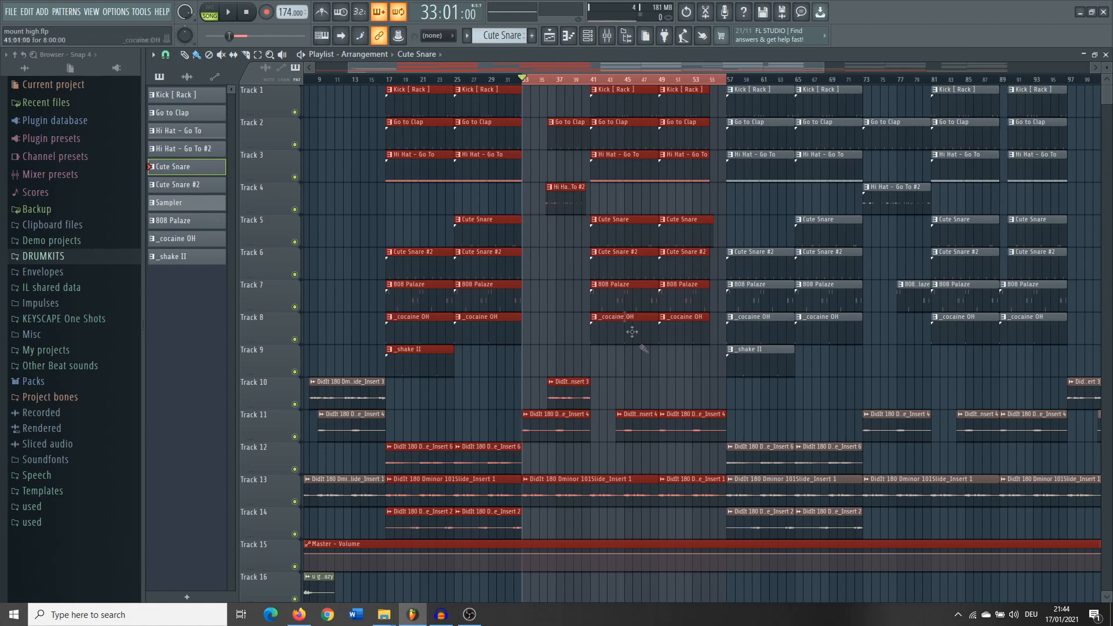
{"action": "left_click_drag", "start_coordinate": [524, 78], "coordinate": [866, 112]}
{"action": "scroll", "coordinate": [694, 219], "scroll_direction": "up", "scroll_amount": 4}
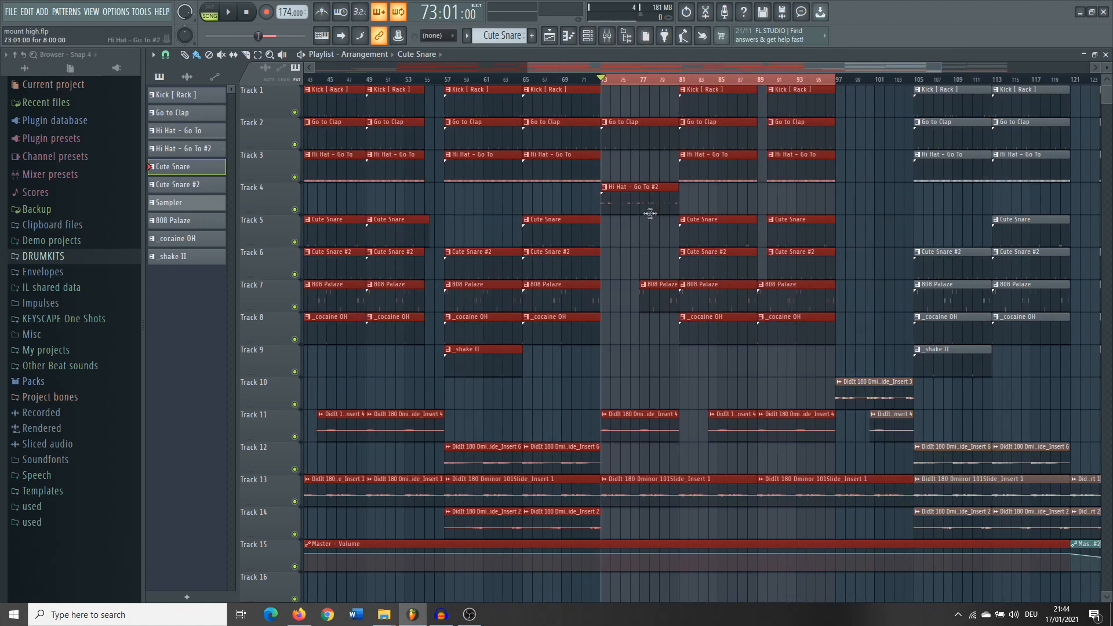
Select the break from bar 97 to bar 105 and the drum section from bar 105 to bar 121 to examine their clips
{"action": "scroll", "coordinate": [715, 248], "scroll_direction": "down", "scroll_amount": 2}
{"action": "left_click_drag", "start_coordinate": [768, 79], "coordinate": [875, 66]}
{"action": "scroll", "coordinate": [832, 233], "scroll_direction": "up", "scroll_amount": 2}
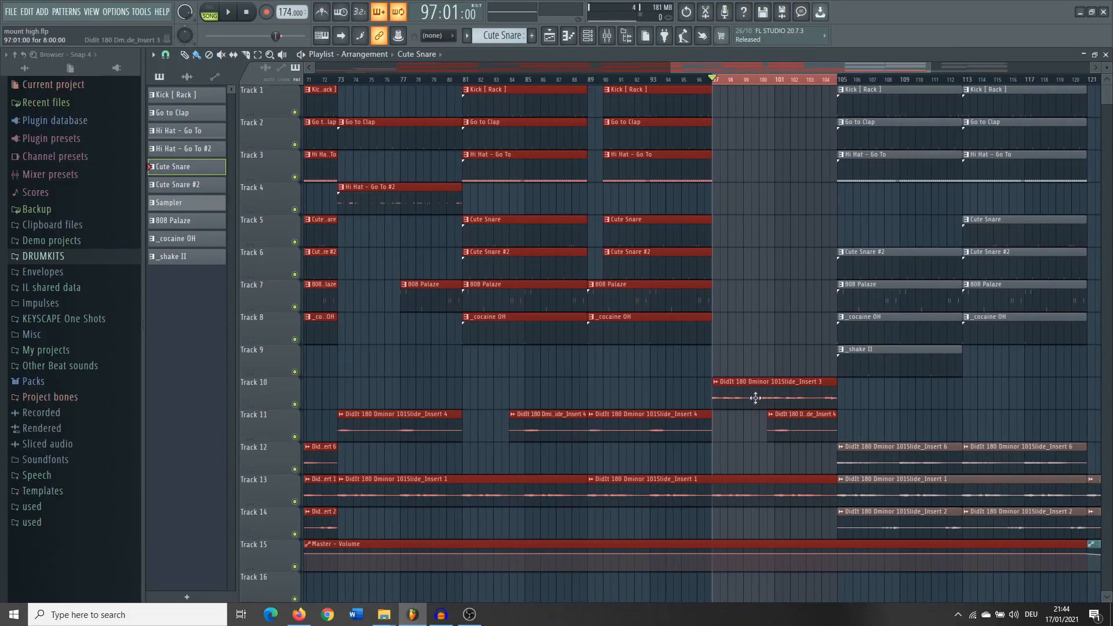
{"action": "scroll", "coordinate": [747, 393], "scroll_direction": "down", "scroll_amount": 2}
{"action": "left_click_drag", "start_coordinate": [714, 79], "coordinate": [901, 86]}
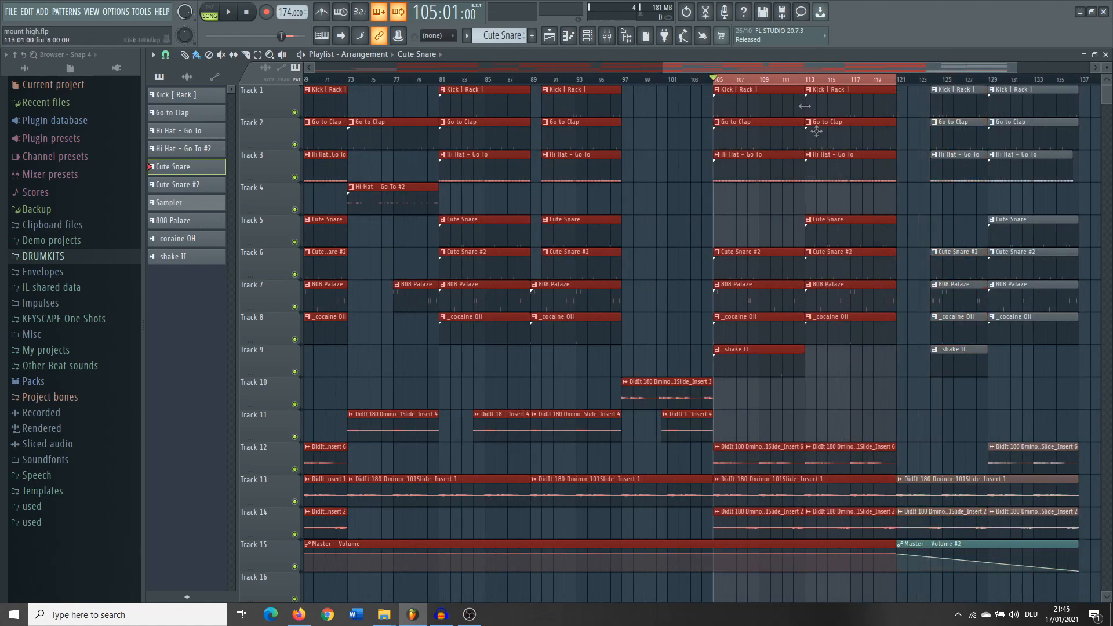
Select the outro from bar 121 to bar 137 and examine its clips down to the Master - Volume #2 automation on track 15
{"action": "left_click_drag", "start_coordinate": [898, 79], "coordinate": [1081, 80]}
{"action": "scroll", "coordinate": [1014, 275], "scroll_direction": "down", "scroll_amount": 1}
{"action": "scroll", "coordinate": [986, 325], "scroll_direction": "down", "scroll_amount": 2}
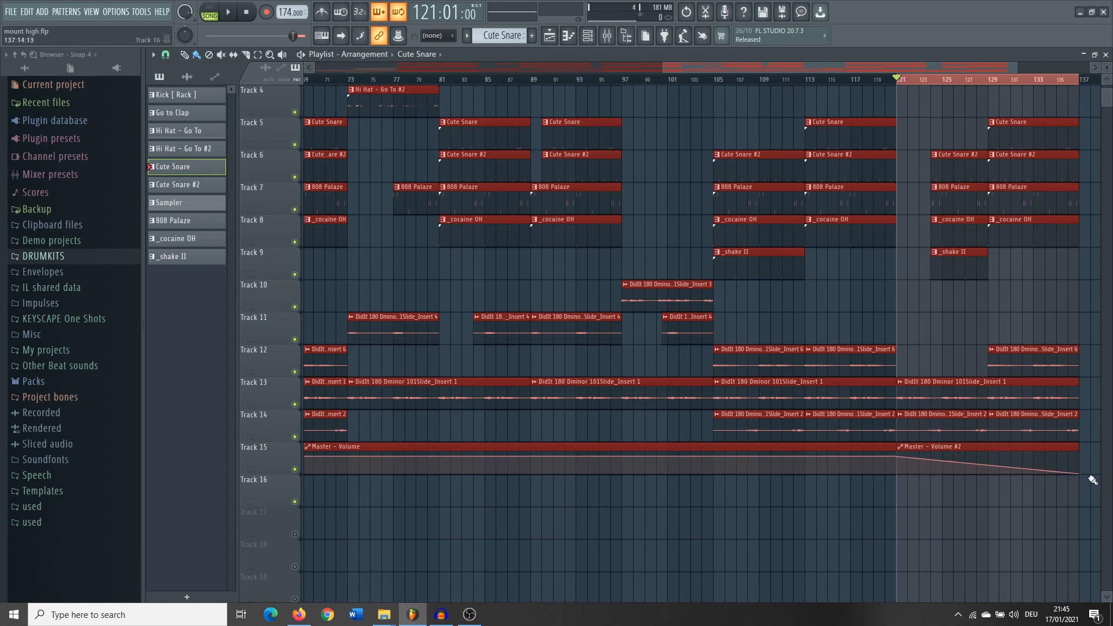
{"action": "scroll", "coordinate": [989, 546], "scroll_direction": "up", "scroll_amount": 3}
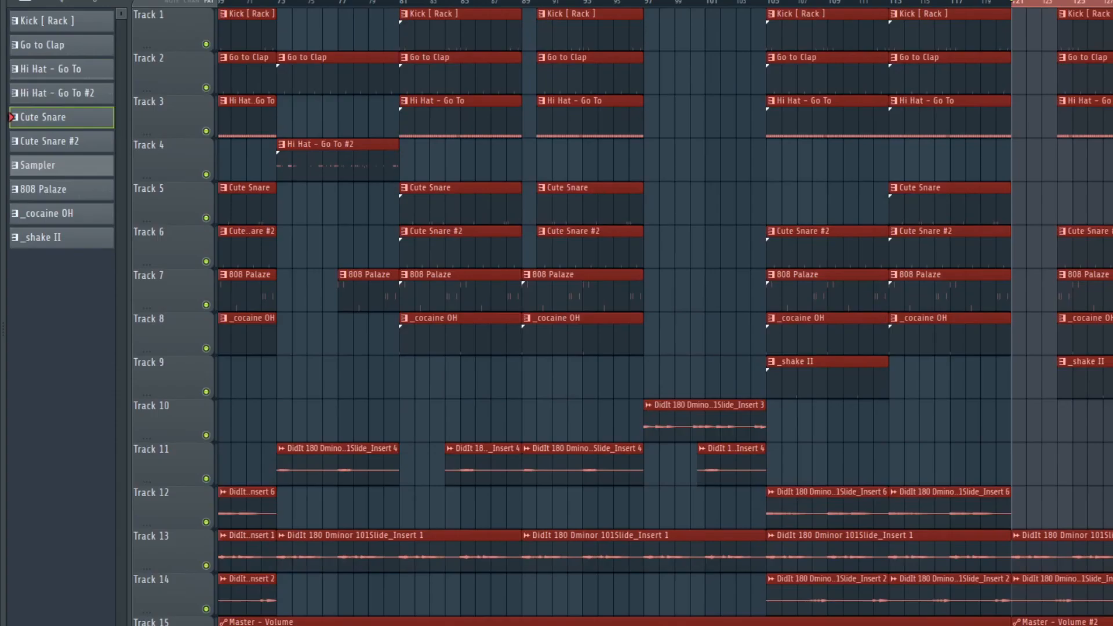